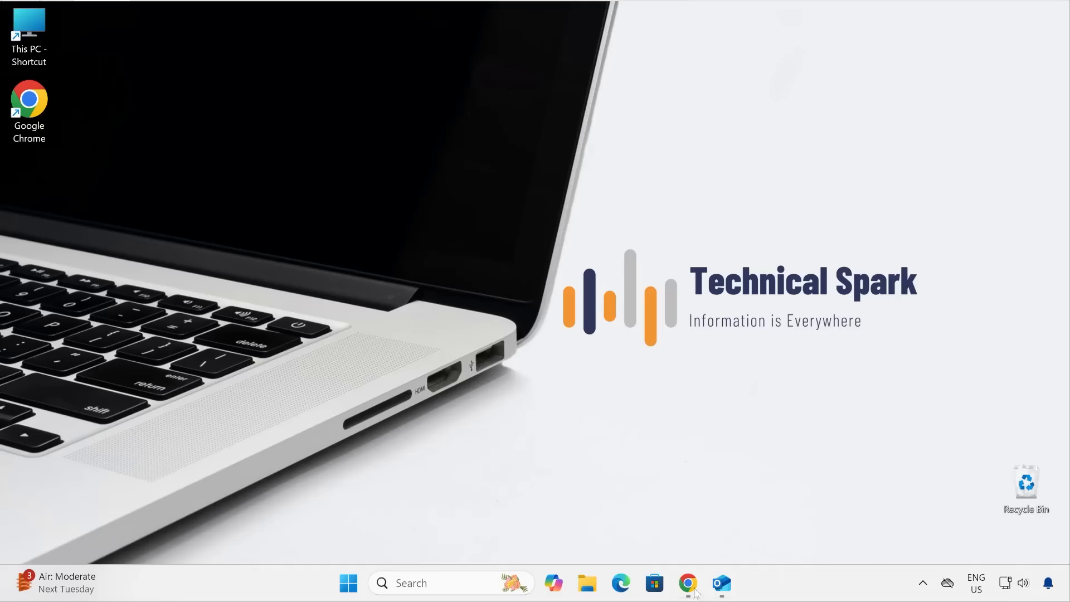
Step: Switch to Sophos Central in Chrome and open the Verify domains page of the general settings
left_click(691, 584)
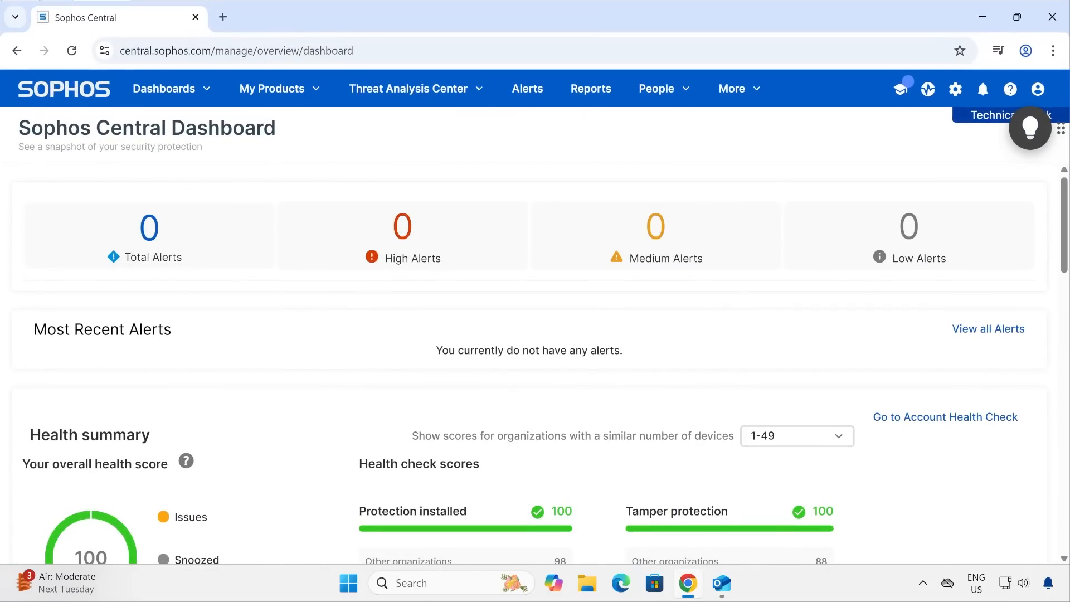
left_click_drag(14, 132, 302, 131)
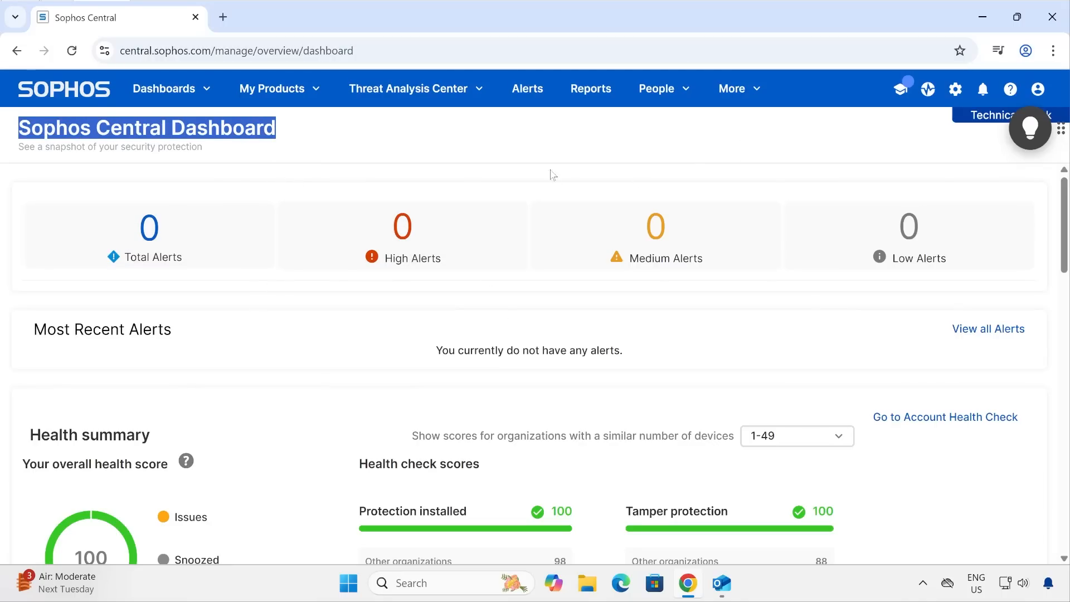
left_click(681, 149)
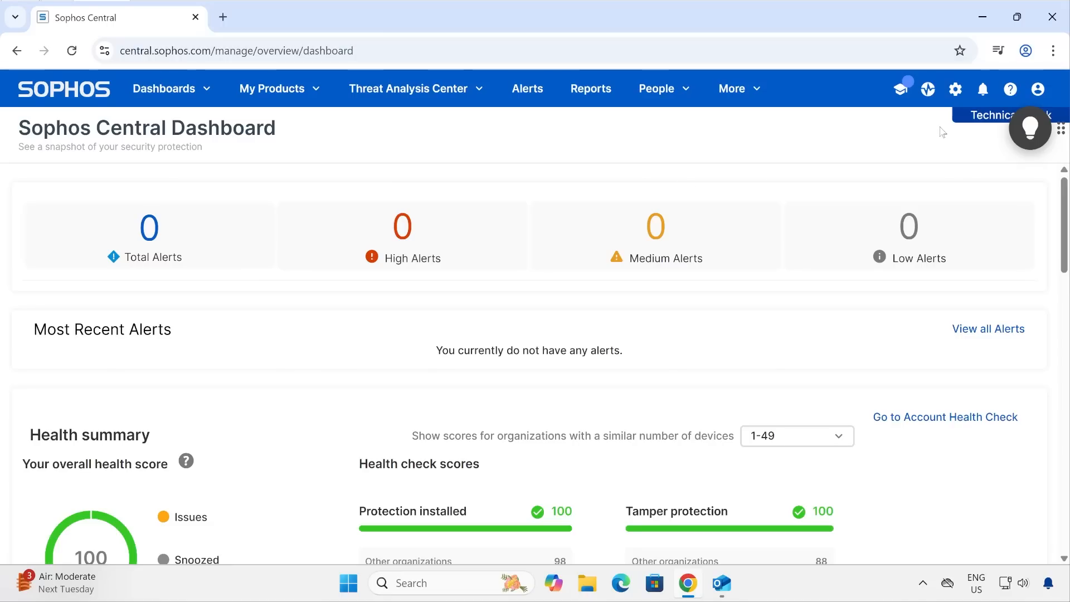
left_click(950, 100)
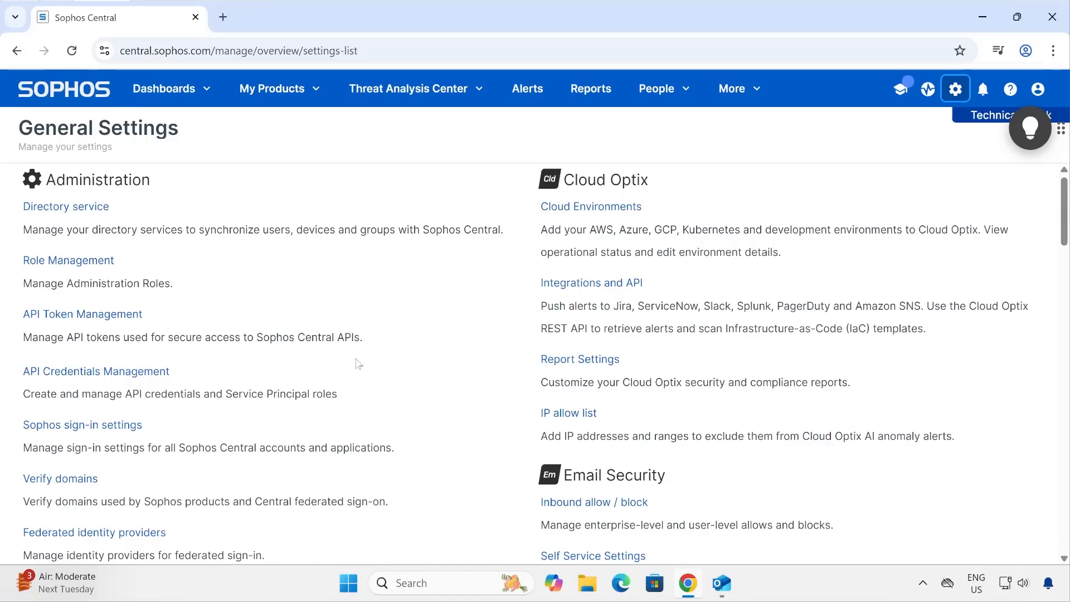
left_click(84, 486)
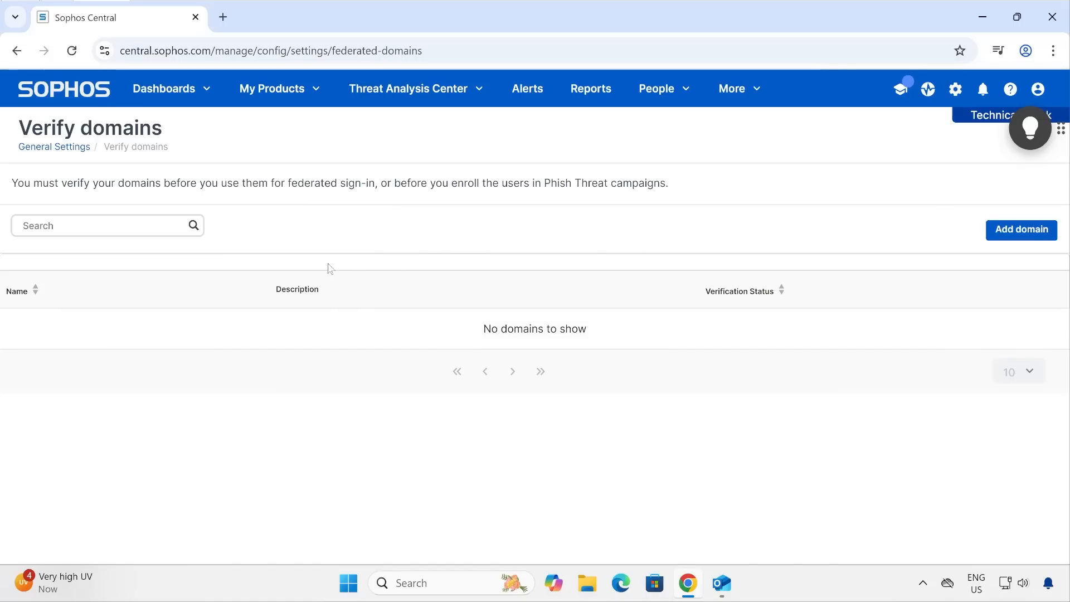
Step: Add the domain TechnicalSpark.com without a description and save it
left_click(1029, 239)
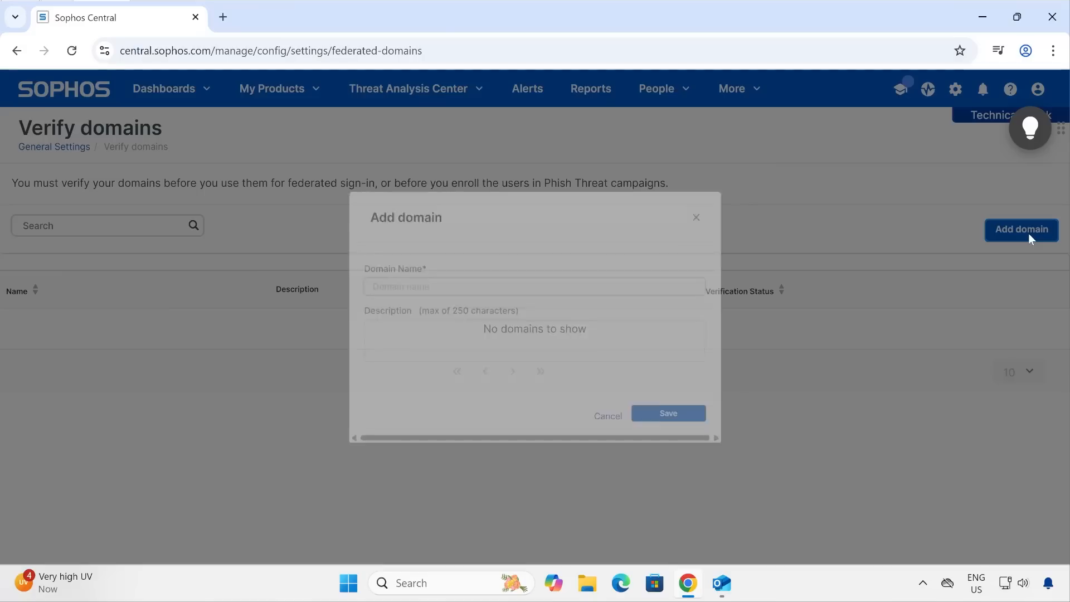
left_click(456, 279)
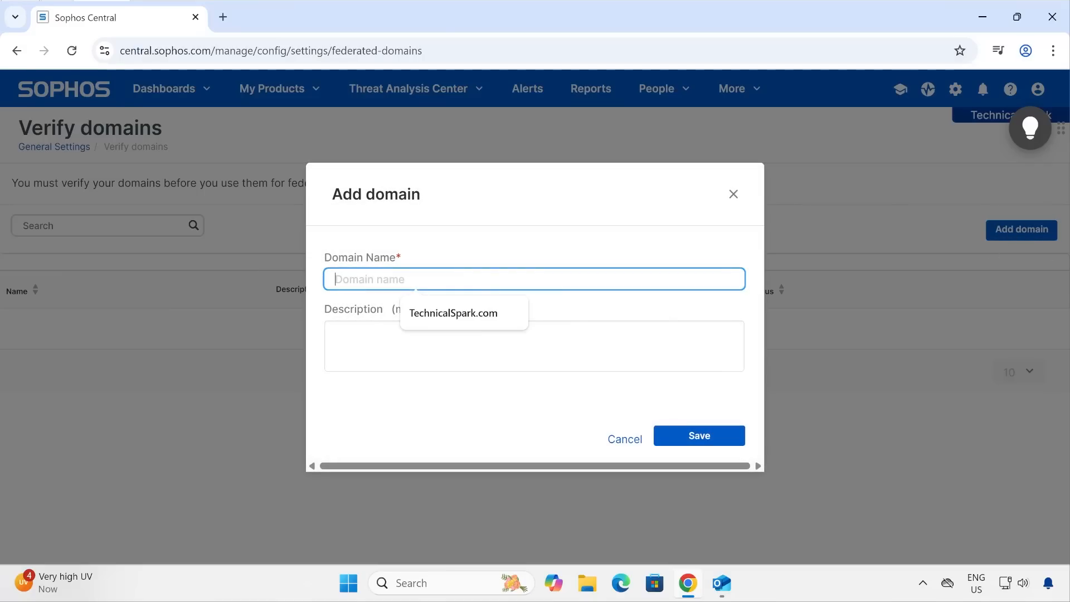
left_click(456, 312)
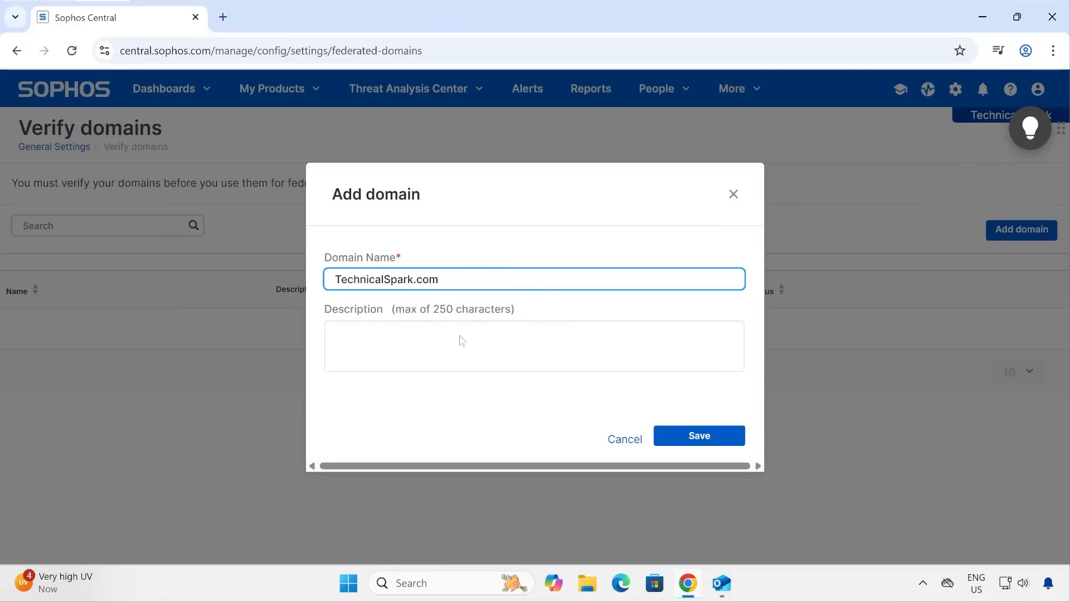
key("Tab")
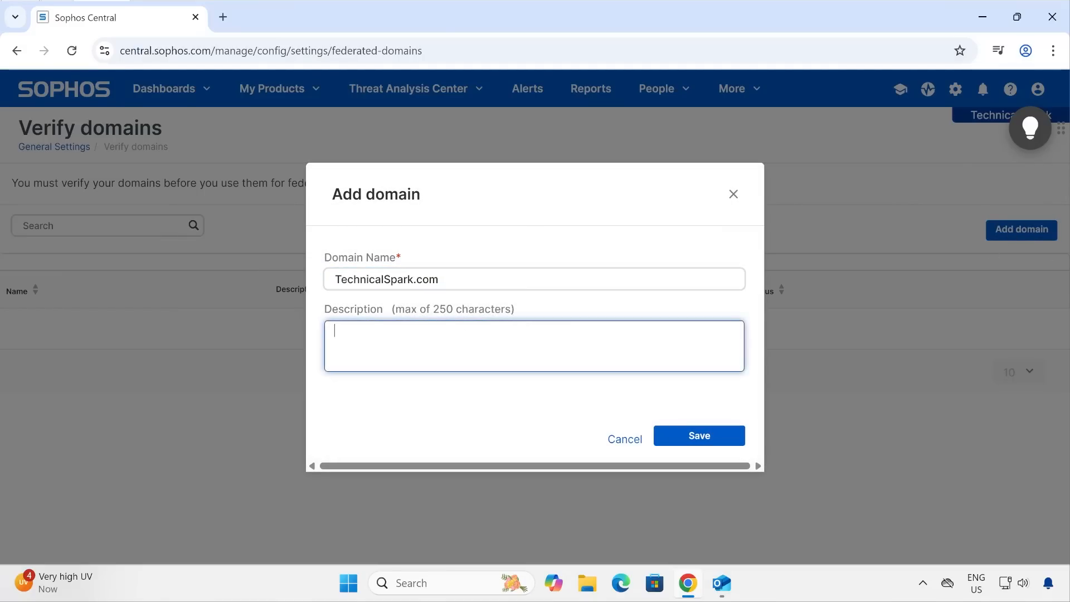
left_click(727, 435)
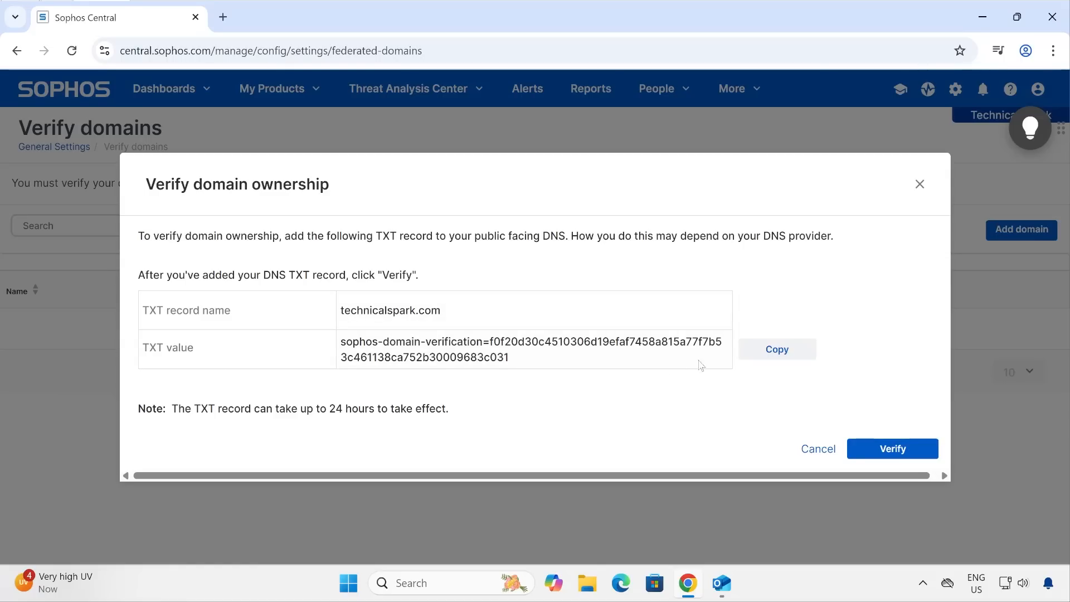
Step: Copy the TXT value for proving ownership of technicalspark.com and leave the verification without running it
left_click(753, 357)
left_click_drag(459, 317, 328, 314)
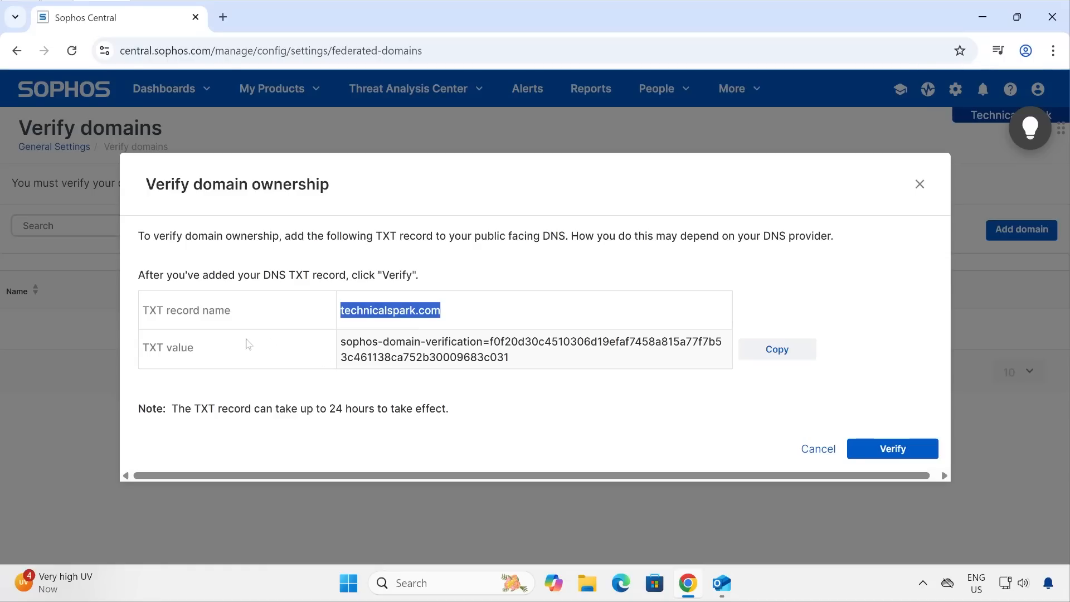
left_click(443, 312)
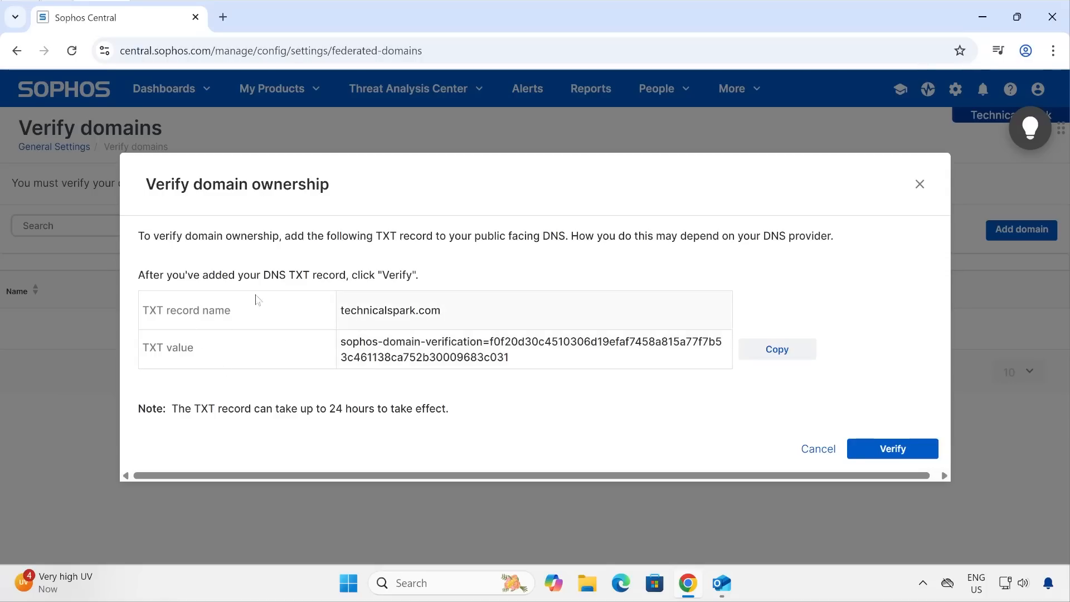
left_click(802, 449)
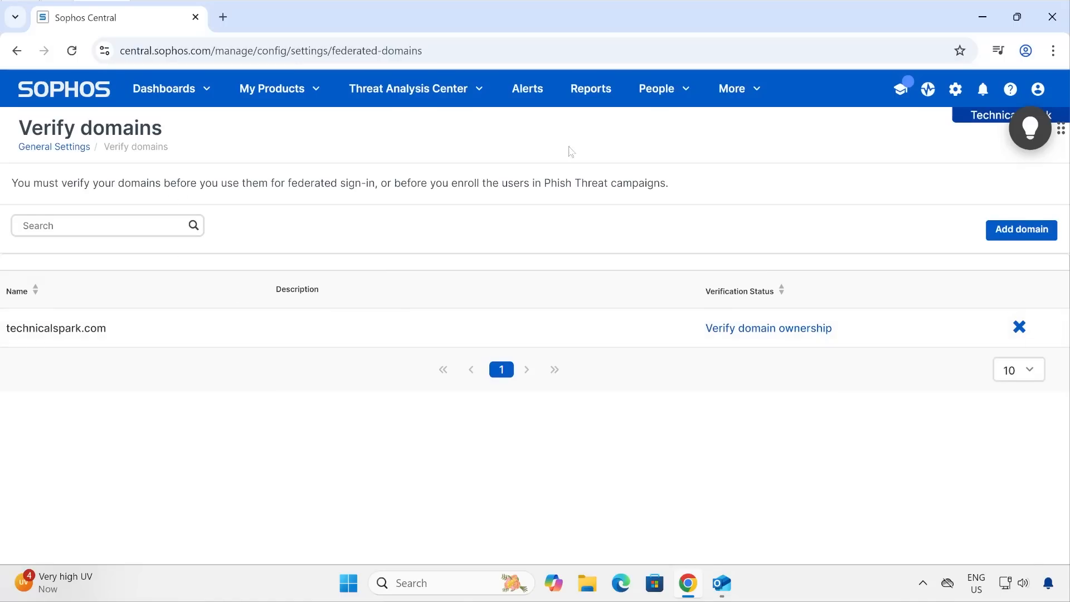
Step: Examine the type options for a new federated identity provider, without adding one, and return to General Settings
left_click(63, 148)
scroll(175, 387, "down", 2)
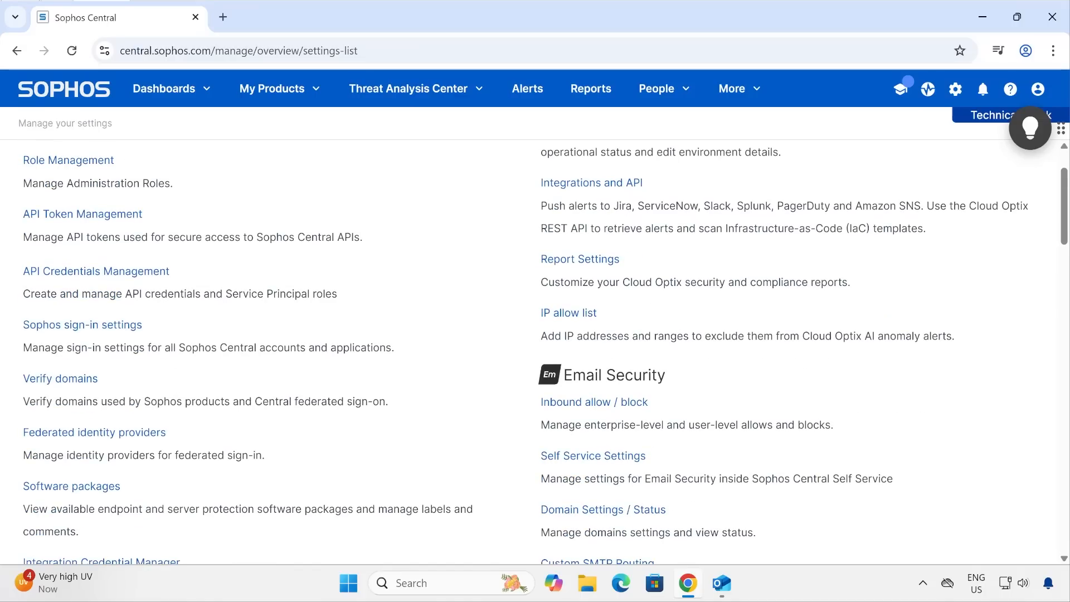
left_click(99, 437)
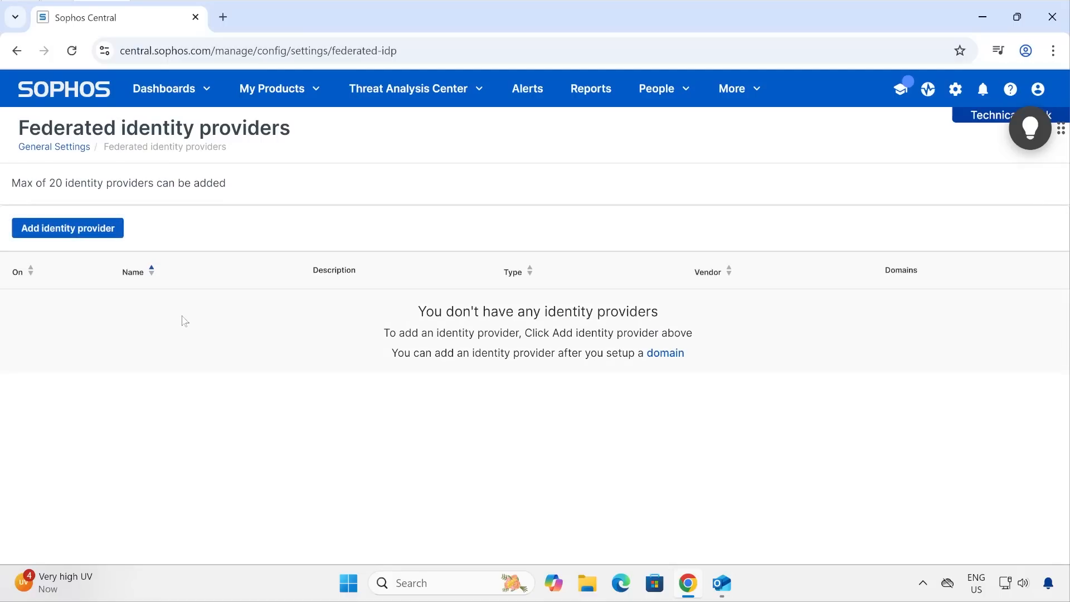
left_click(85, 233)
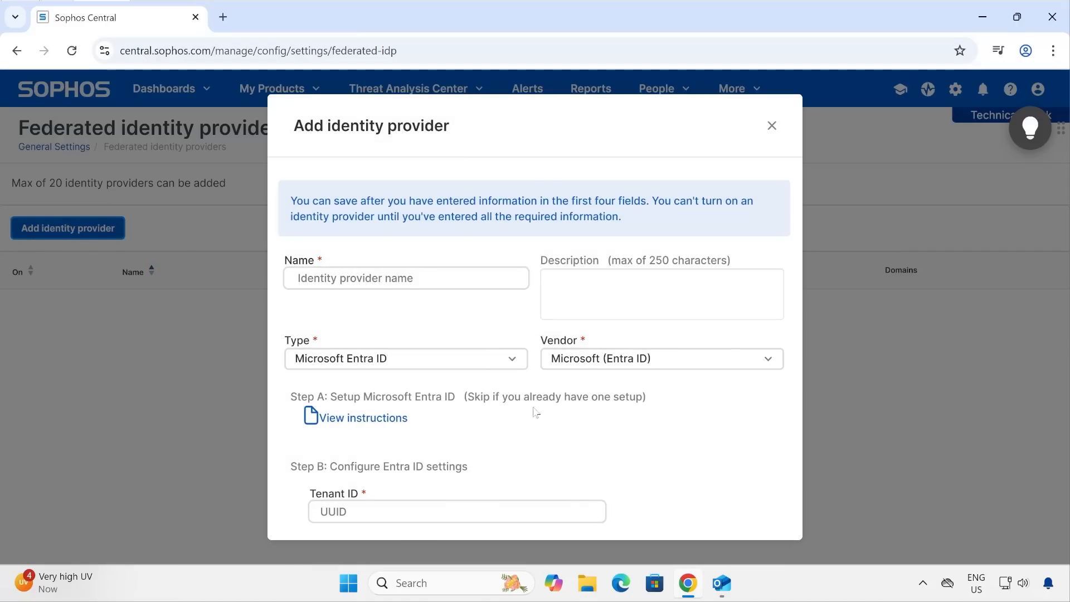
left_click(485, 363)
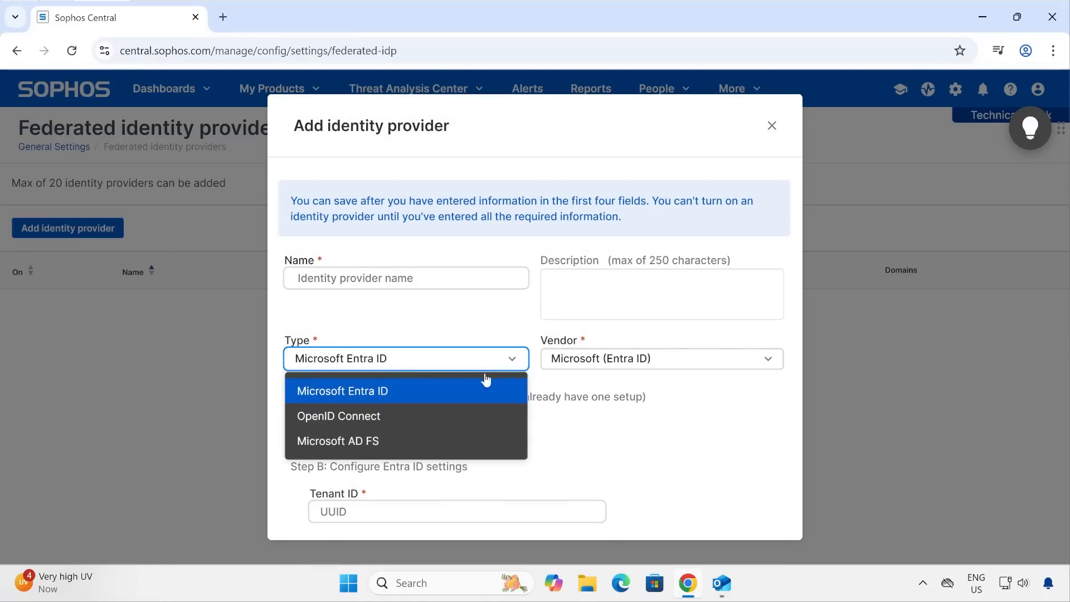
left_click(605, 365)
left_click(473, 422)
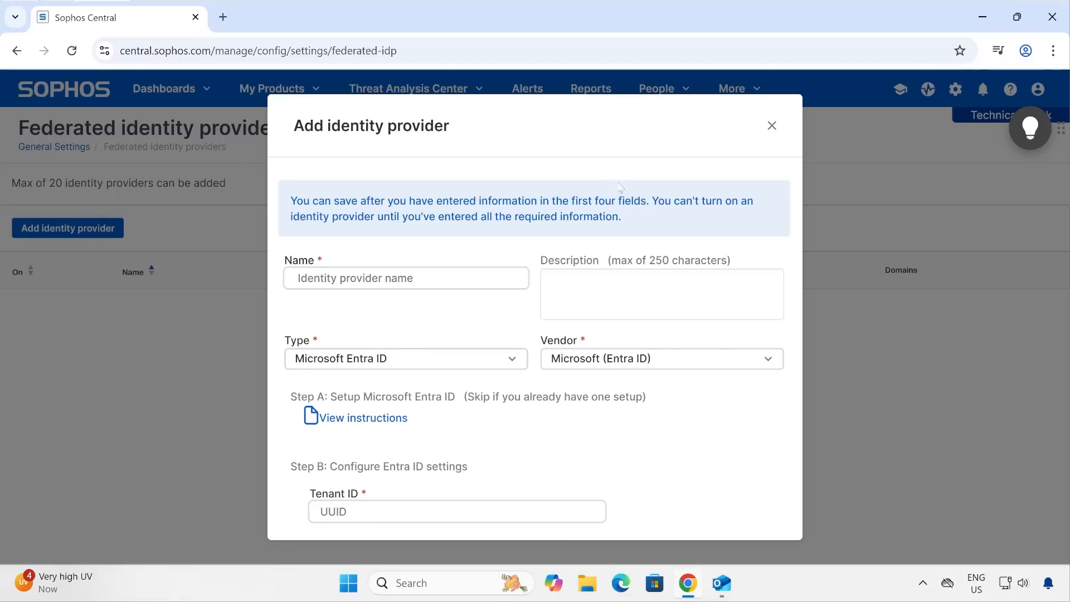
left_click(771, 125)
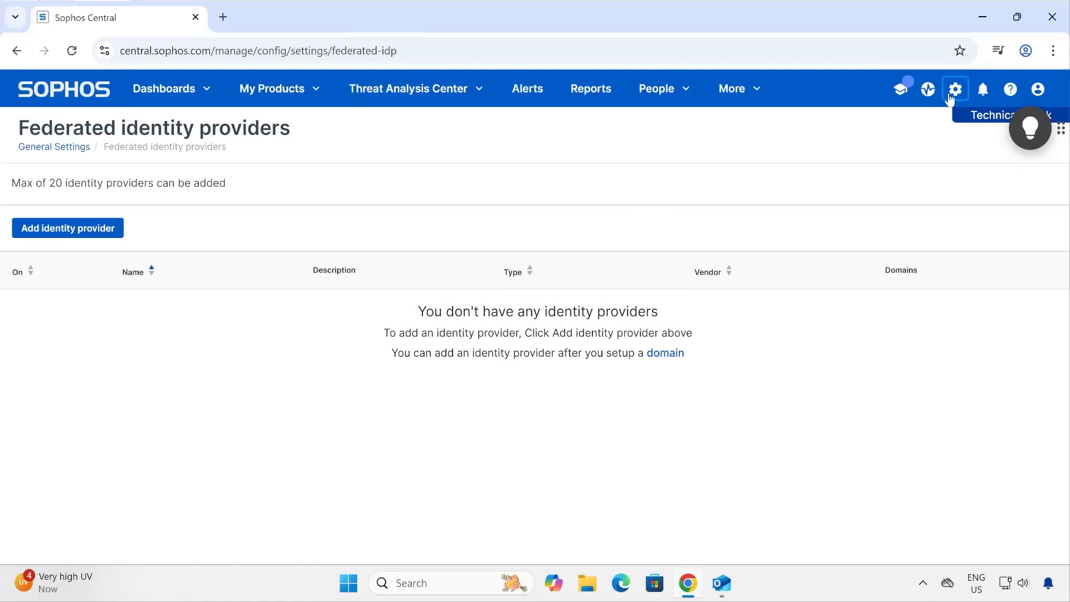
left_click(54, 149)
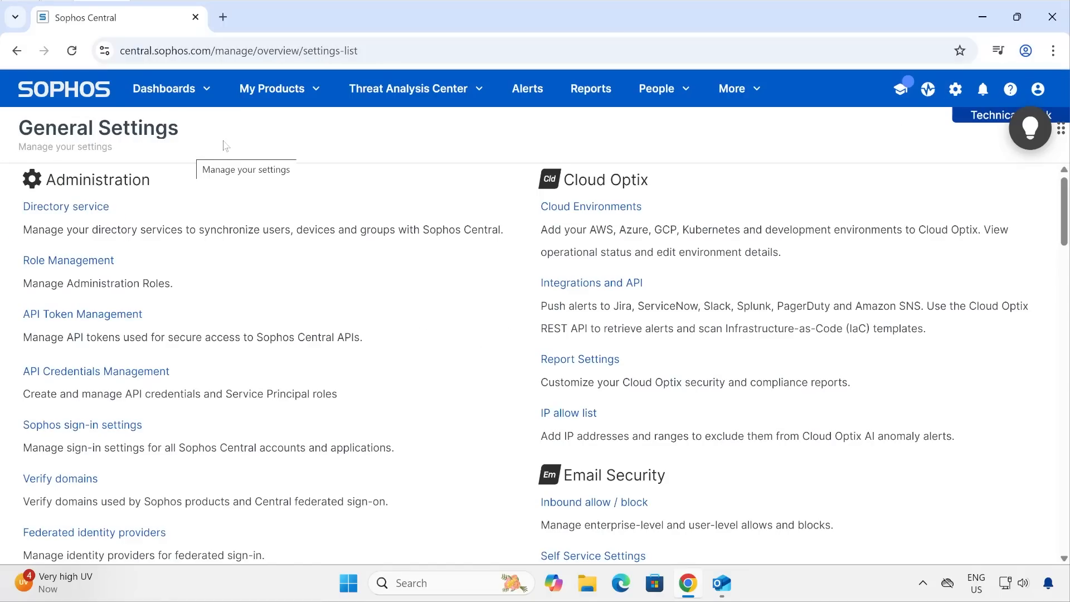
Step: Check the role of the signed-in account in its profile details
left_click(1026, 94)
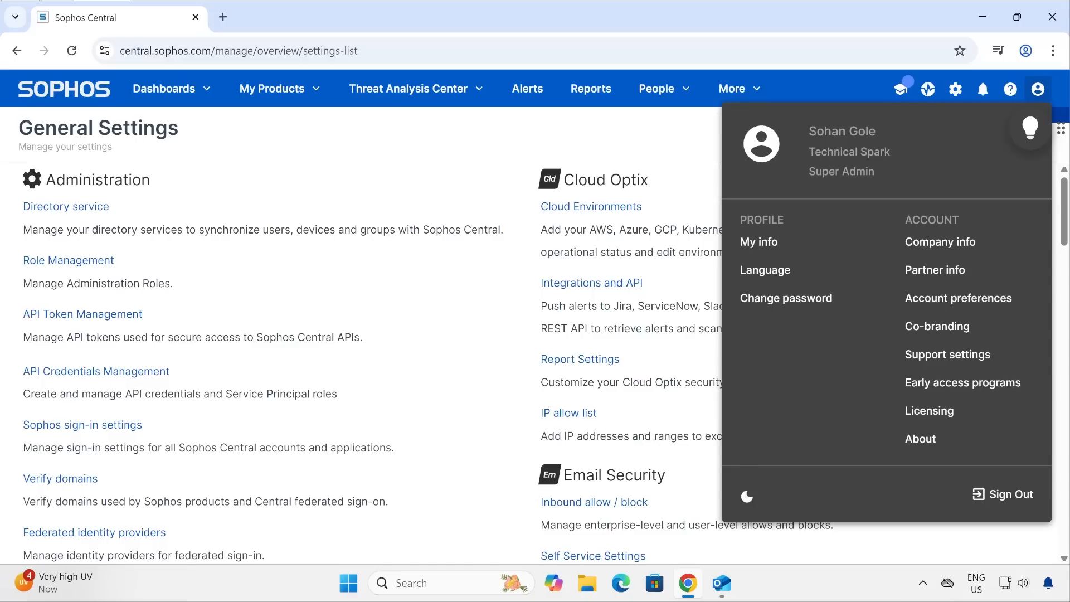
left_click_drag(809, 171, 875, 171)
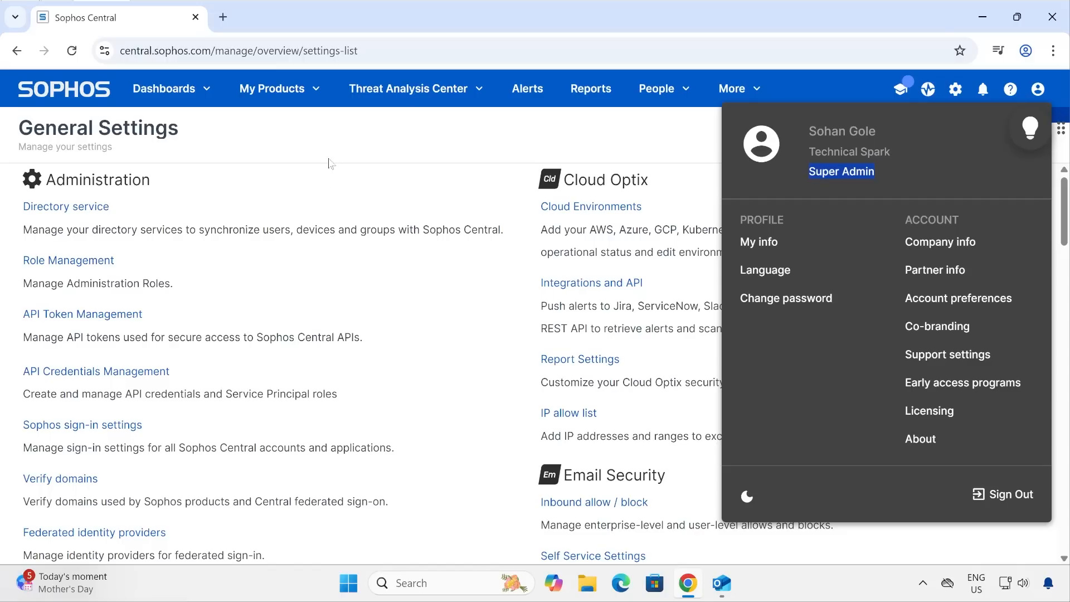
left_click(329, 163)
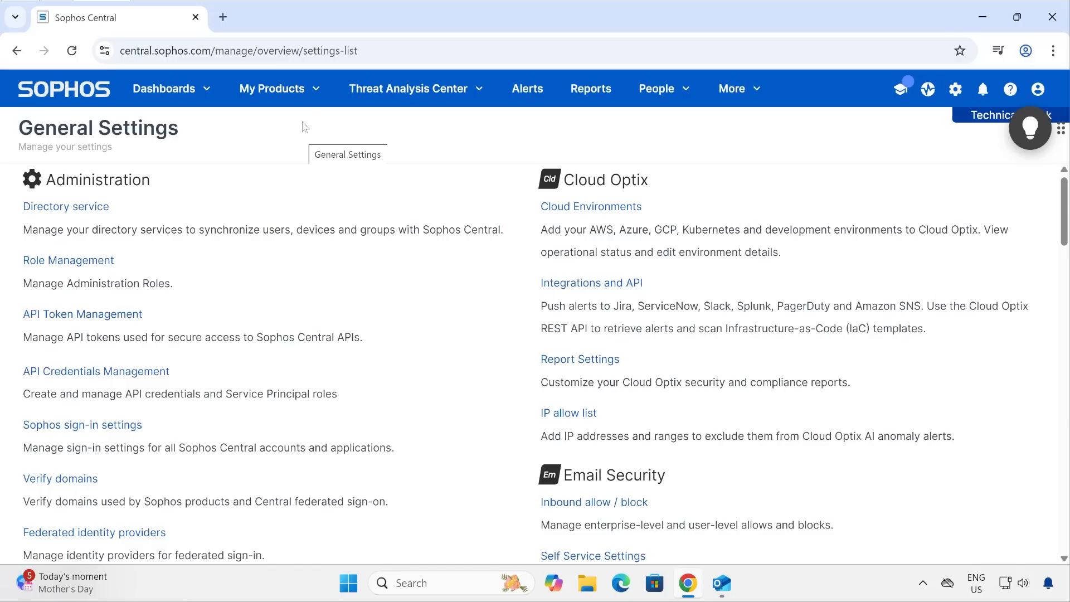
Step: Open the user listed below Administrator for editing from the Endpoint Protection people list
left_click(318, 92)
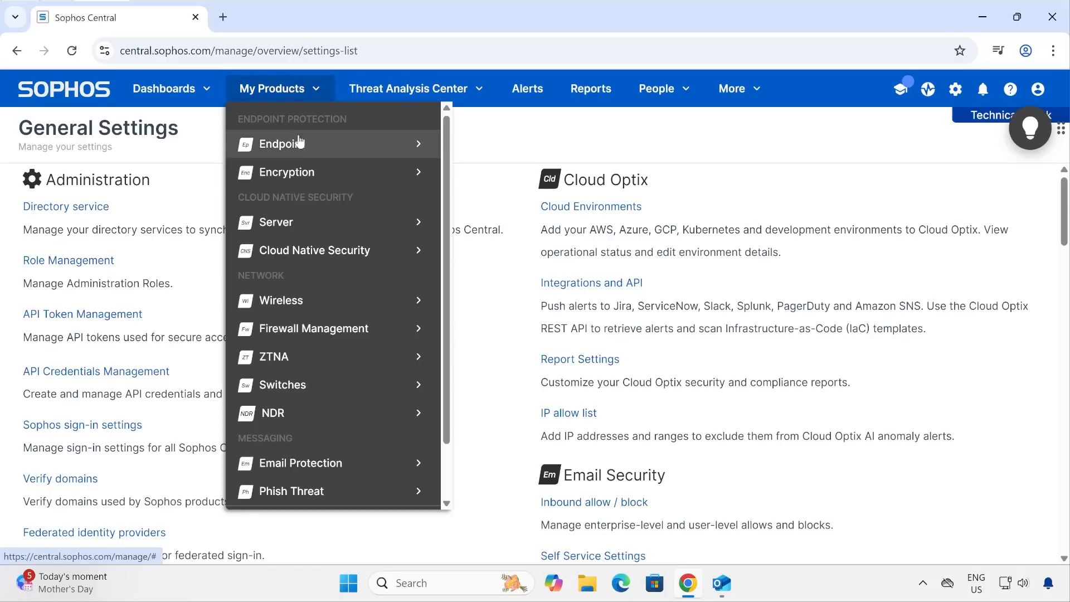
mouse_move(299, 142)
left_click(534, 206)
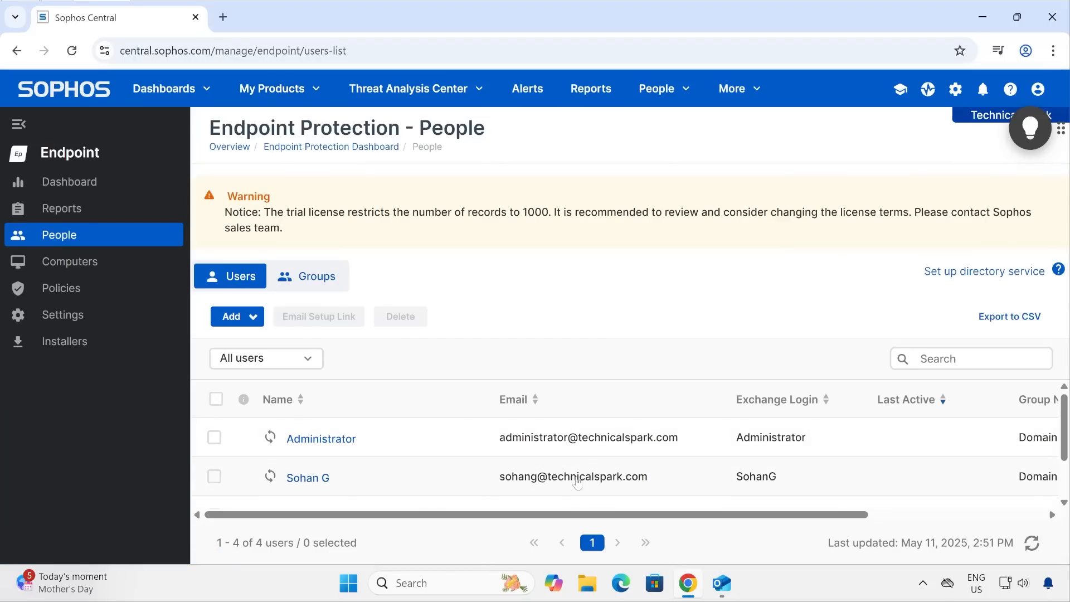
left_click(313, 483)
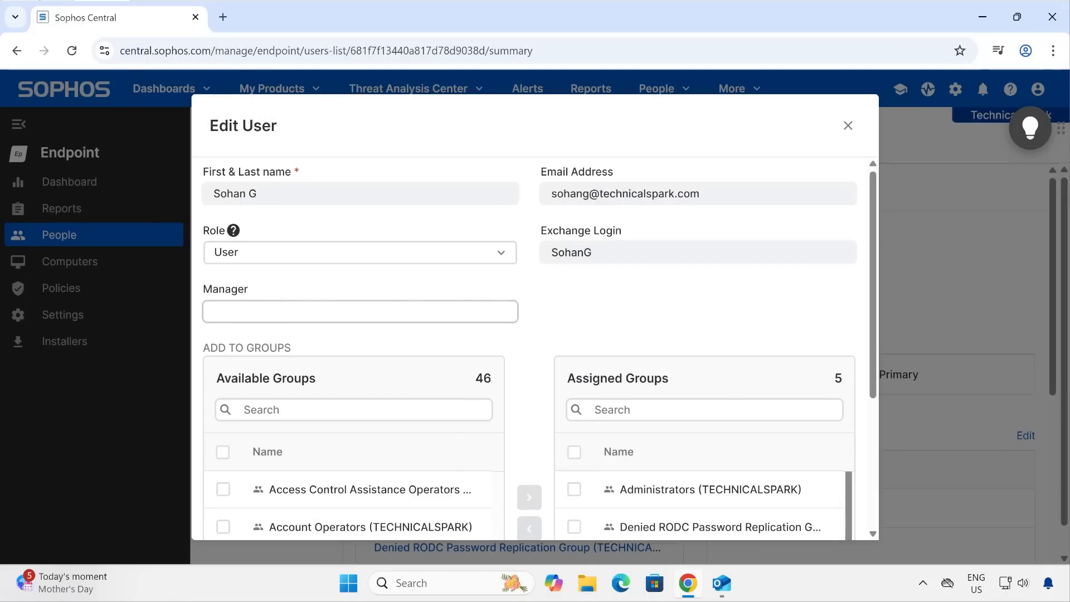
Step: Try the SuperAdmin role for the user and set the role back to User
left_click(399, 257)
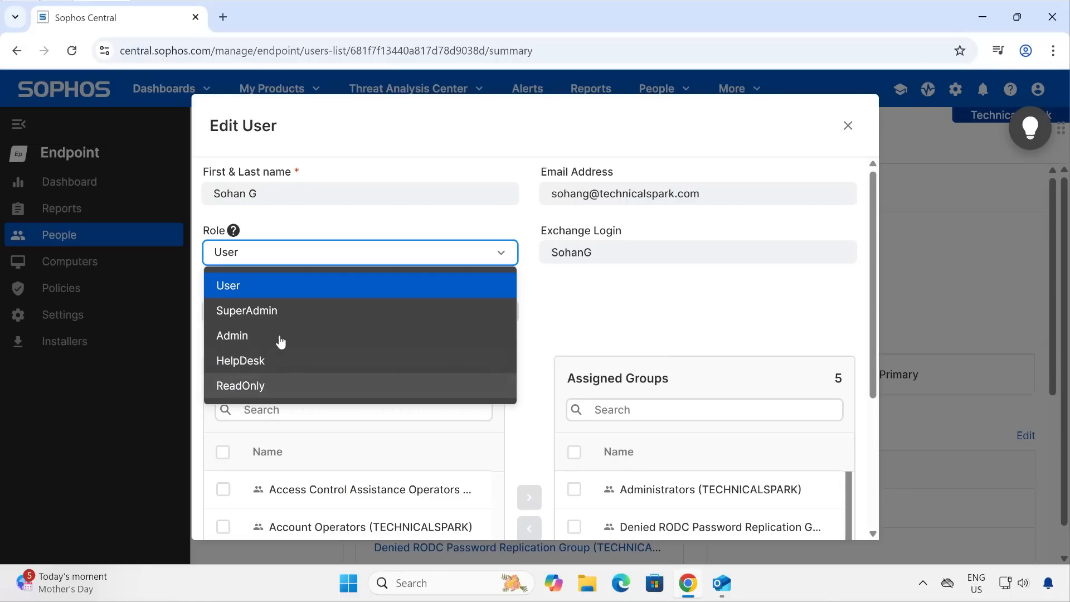
left_click(263, 309)
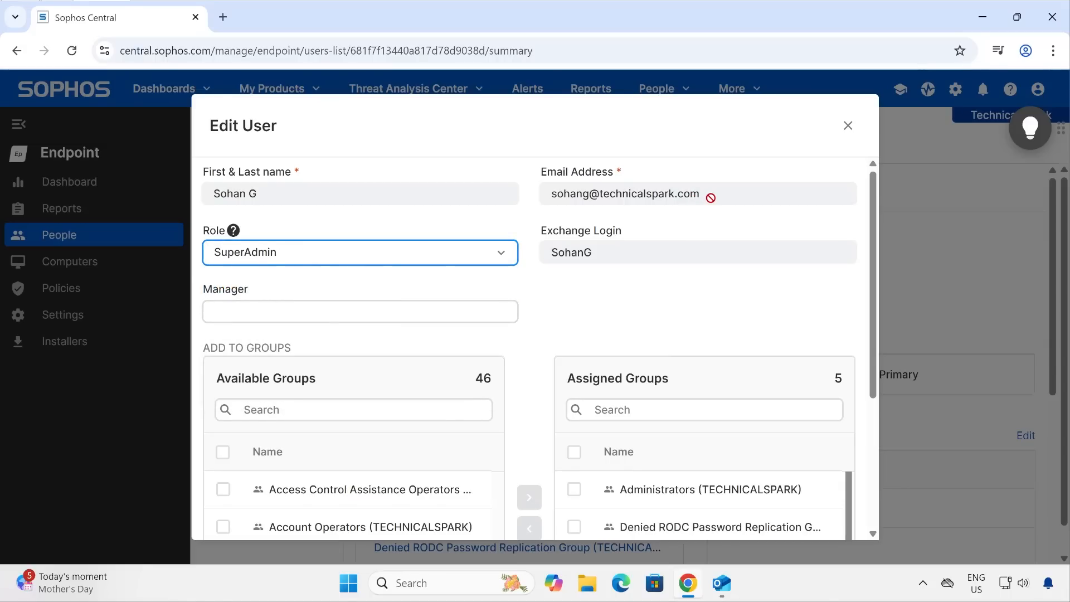
left_click_drag(713, 199, 548, 195)
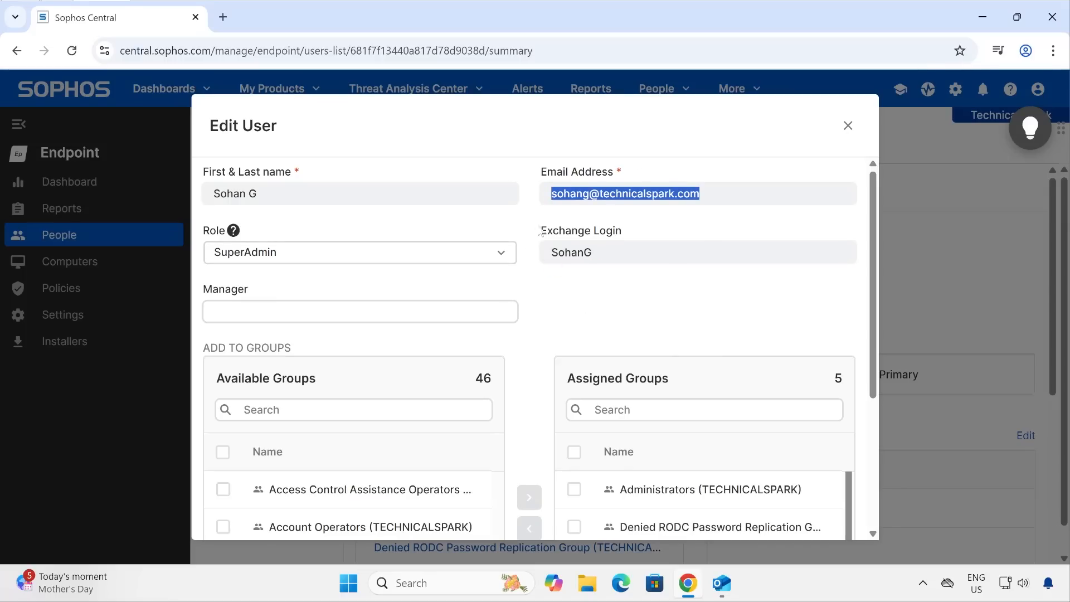
left_click(708, 198)
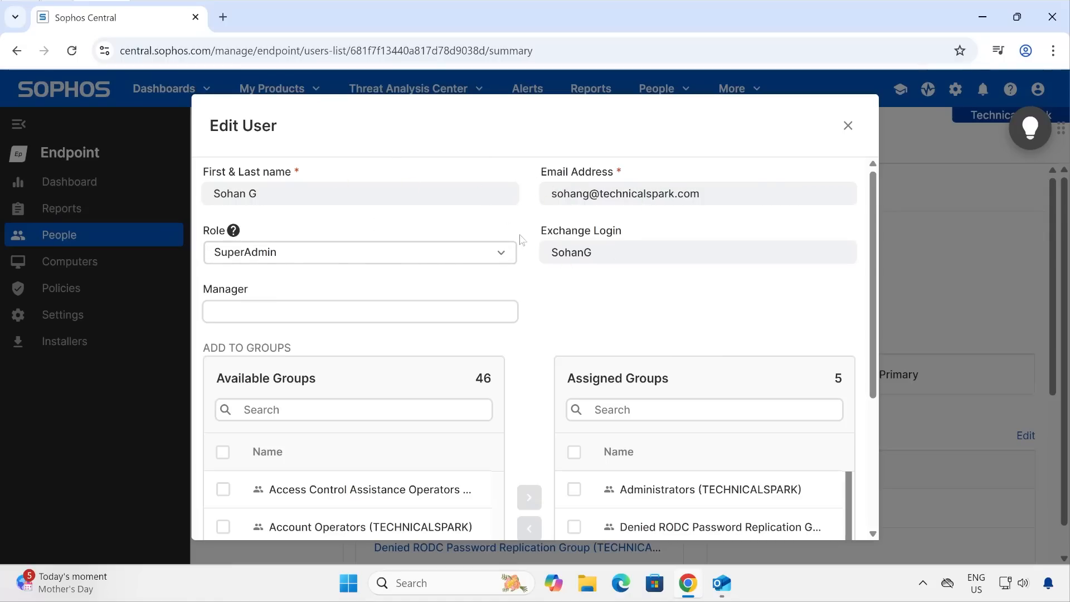
left_click(315, 255)
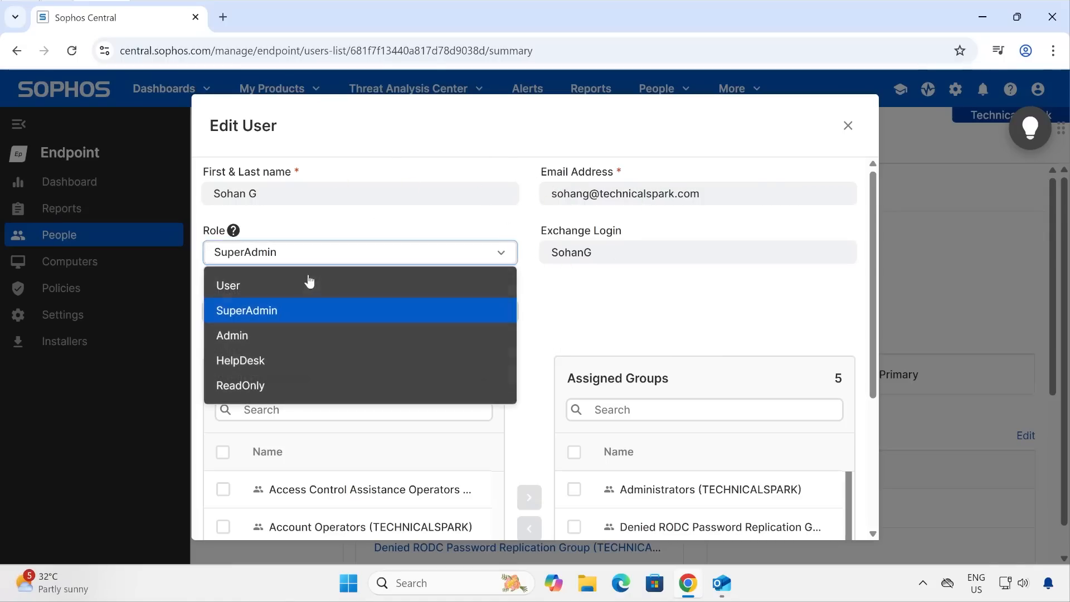
left_click(264, 289)
Step: Set the user's role to HelpDesk
left_click(281, 255)
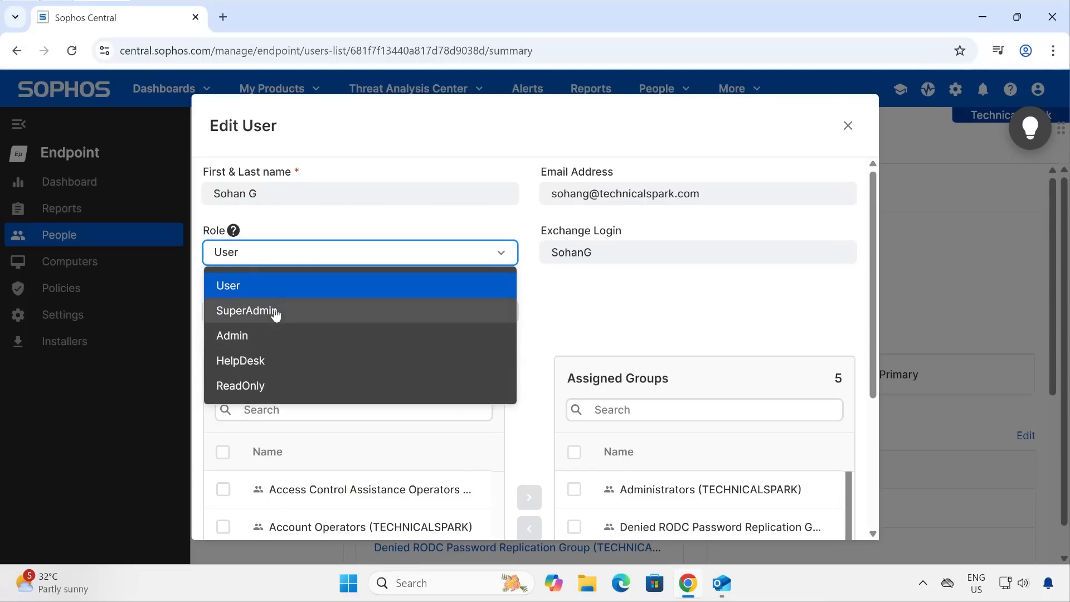
left_click(278, 363)
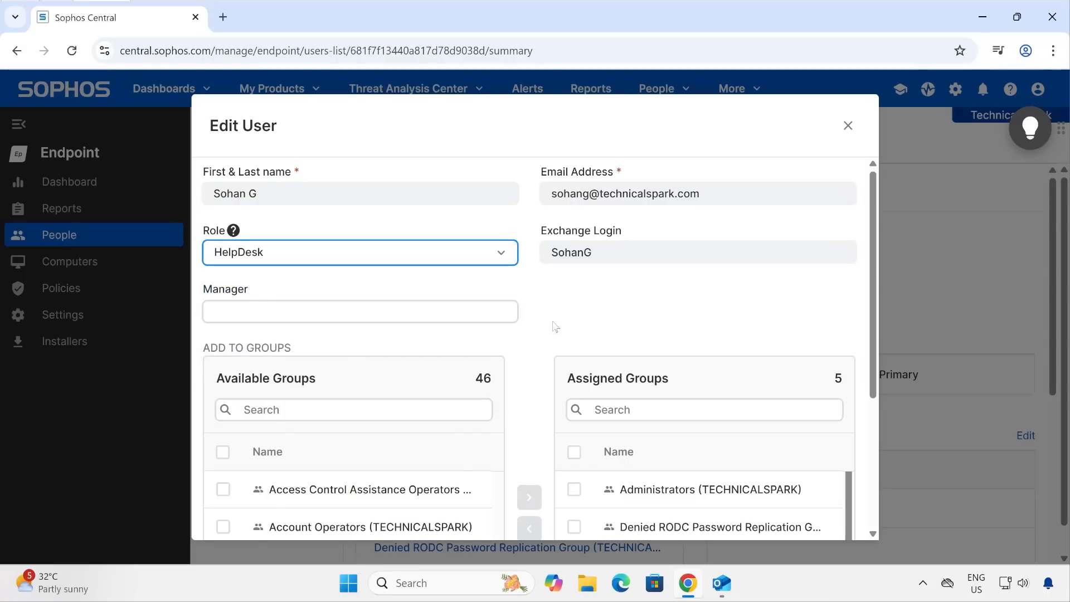
scroll(555, 327, "down", 4)
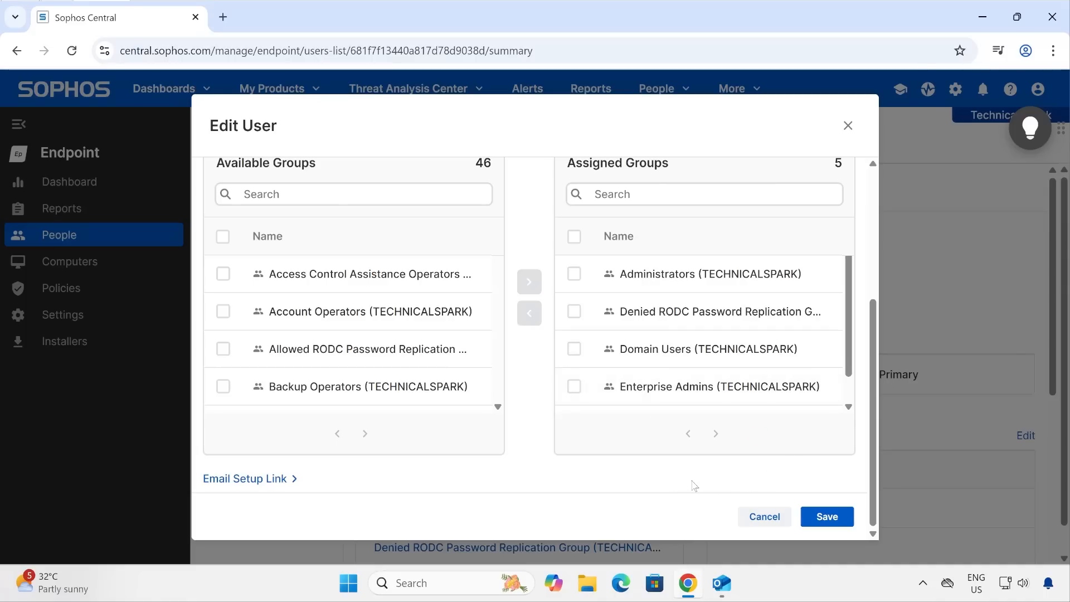
Step: Switch to Outlook to view the Sophos Central account activation email and return to the user form
left_click(723, 583)
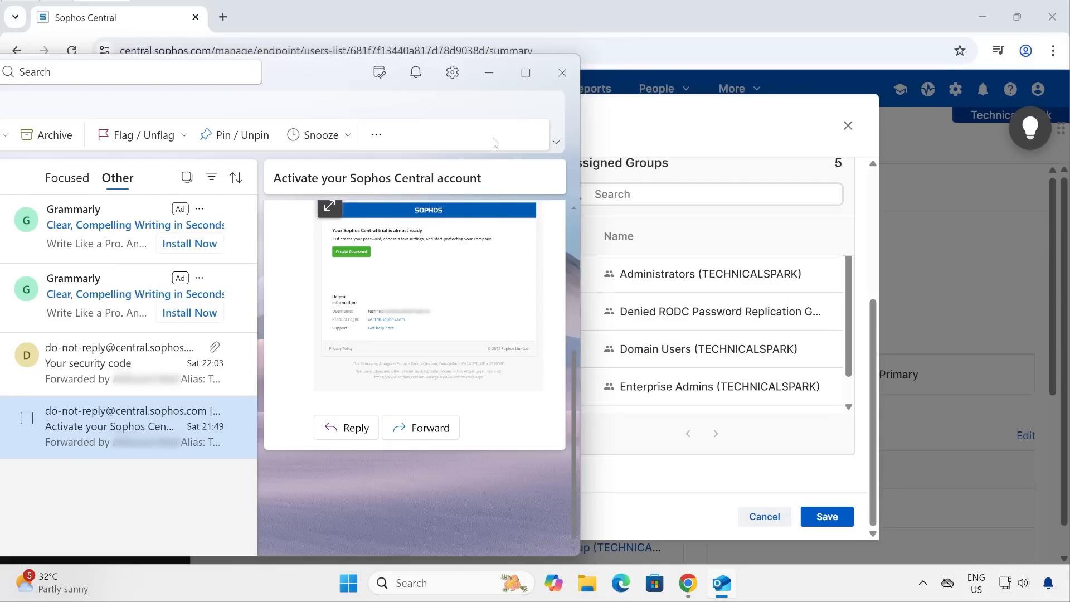
left_click(468, 82)
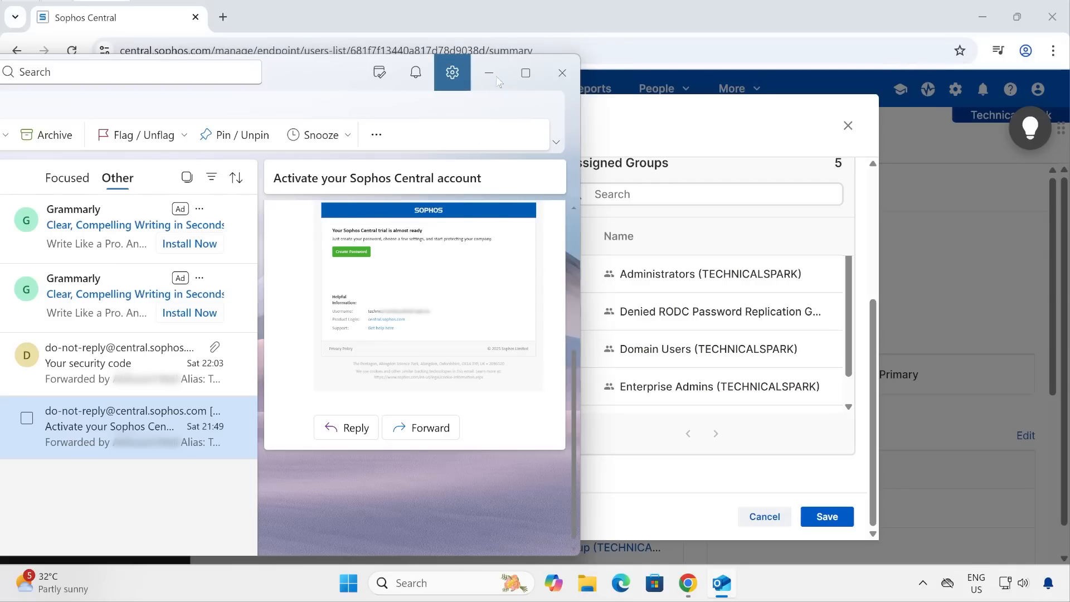
left_click(489, 73)
Step: Review the available roles in the user form and leave it without saving the changes
scroll(426, 381, "up", 1)
scroll(427, 380, "up", 3)
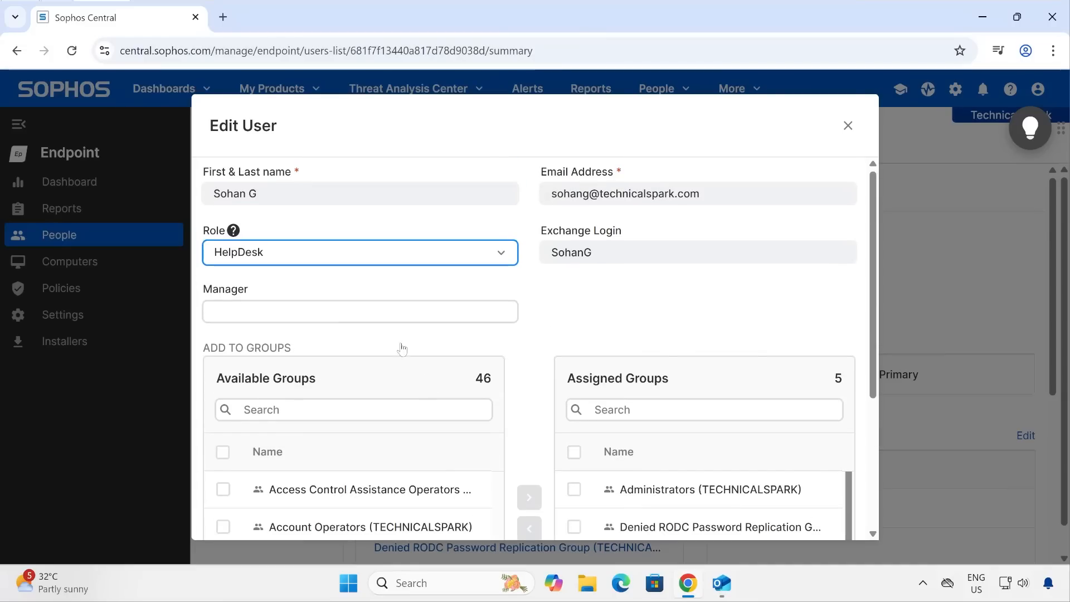
left_click(295, 252)
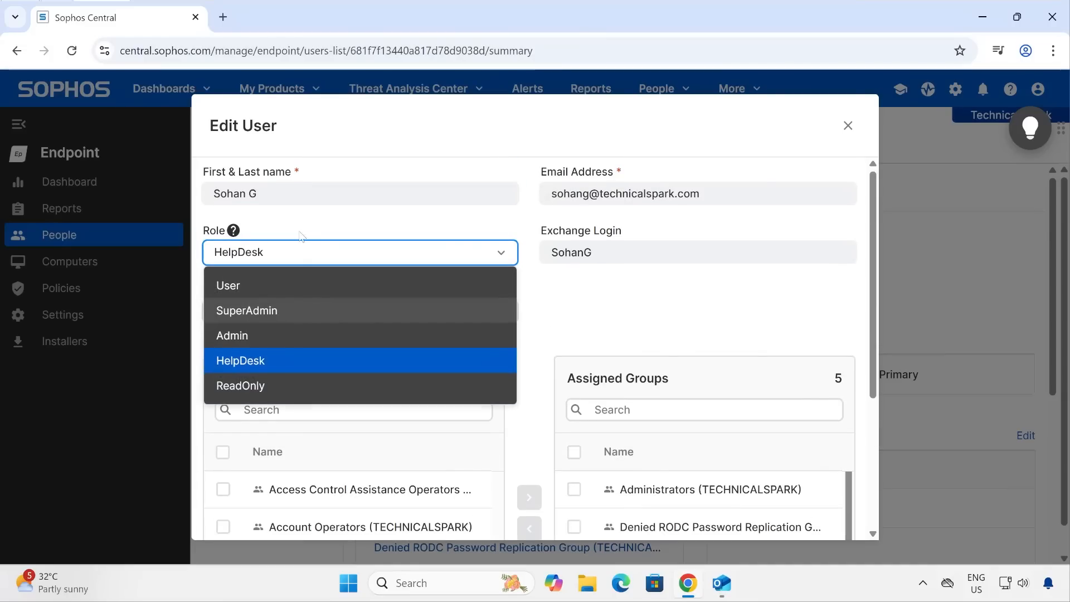
left_click(648, 308)
scroll(702, 416, "down", 5)
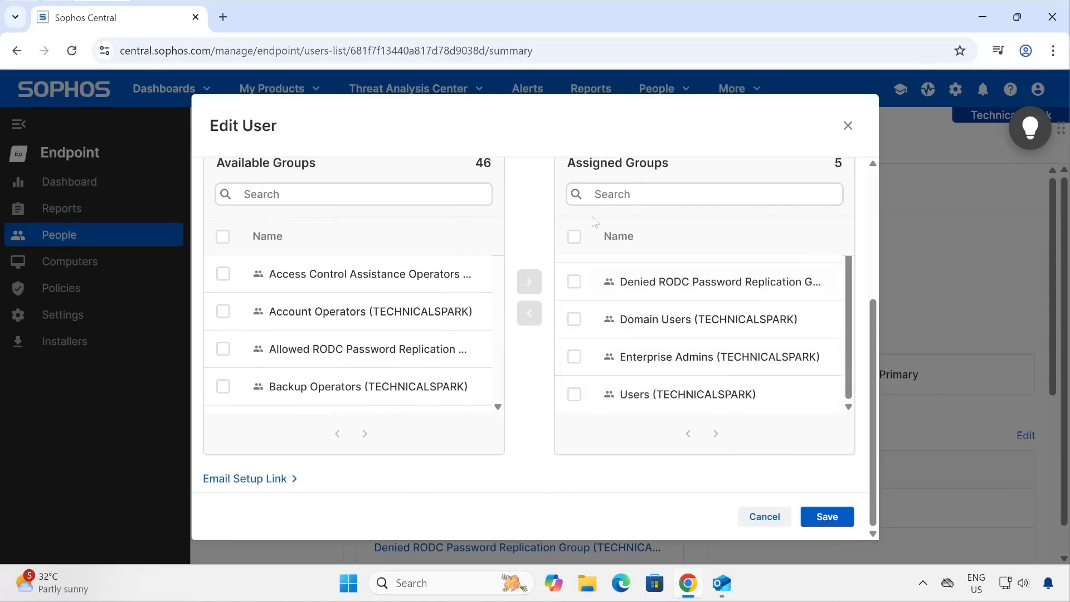
left_click(848, 125)
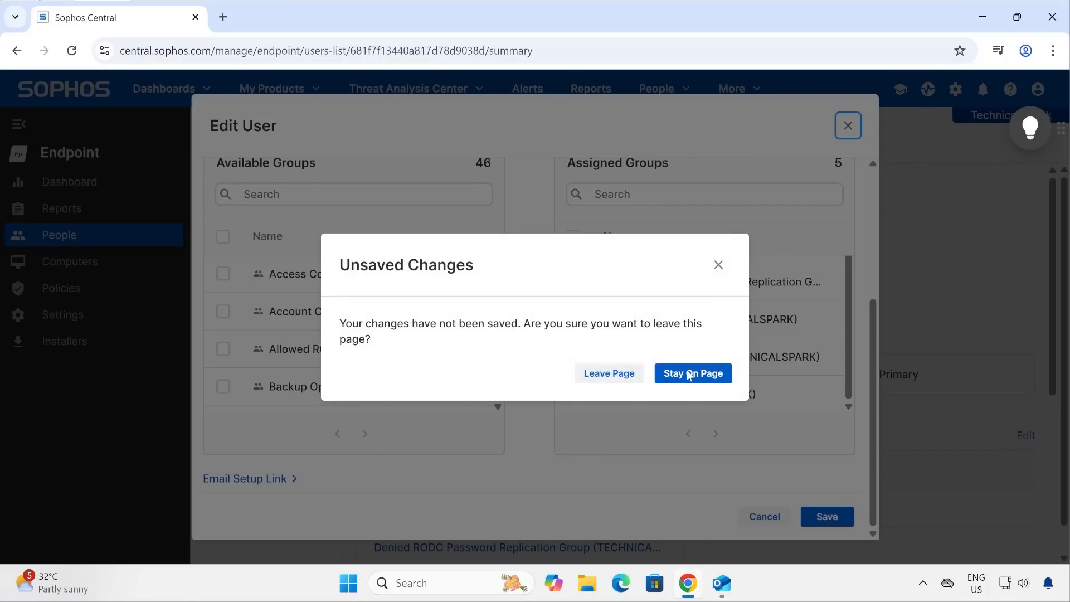
left_click(618, 383)
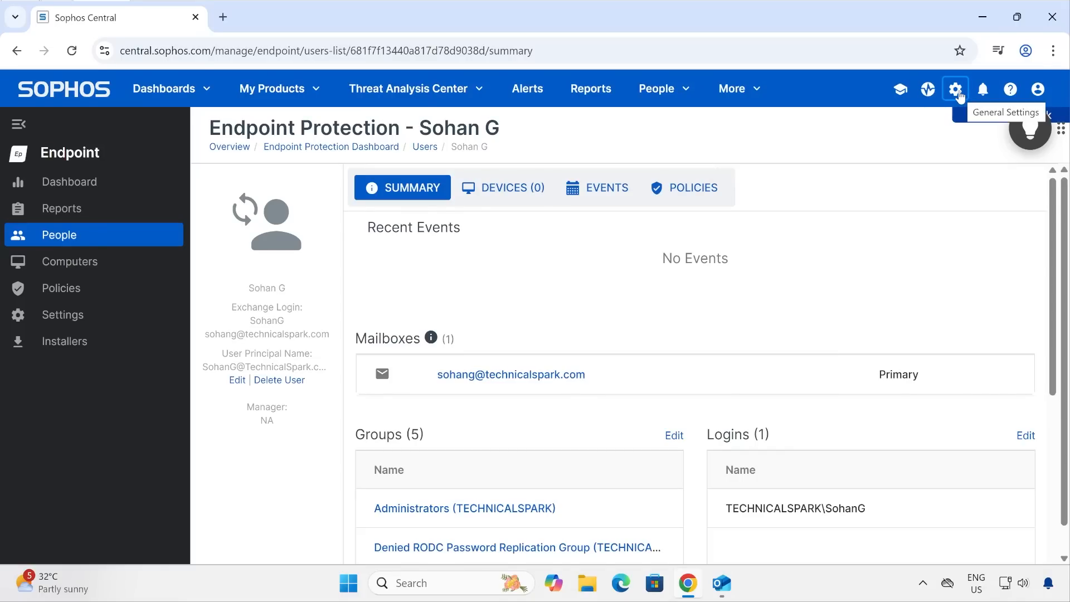
Step: Examine the permissions of the pre-defined Help Desk role in Role Management and return to the role list
left_click(956, 90)
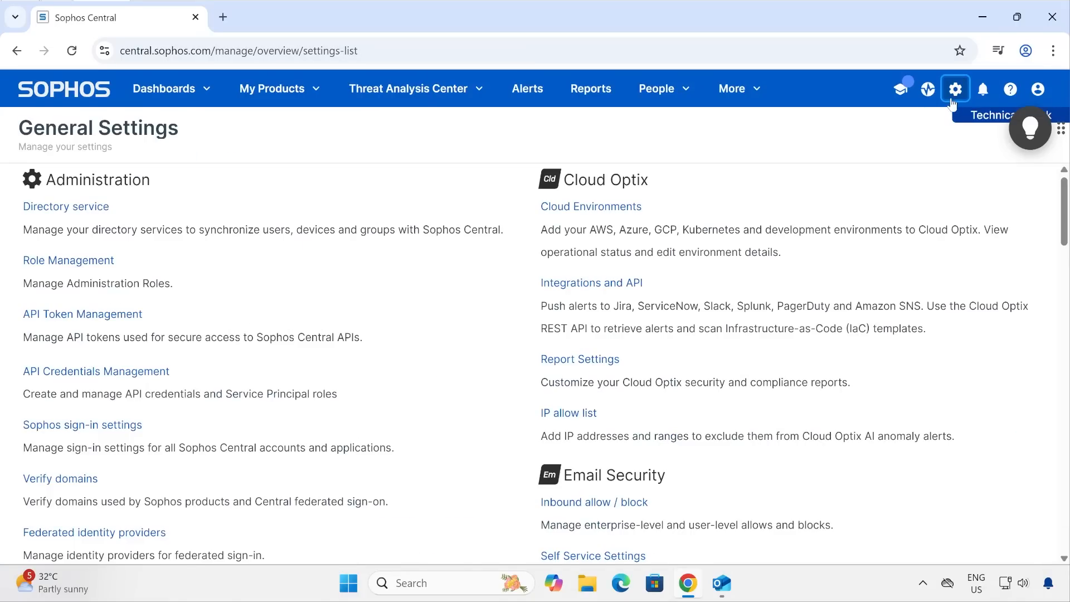
left_click(91, 262)
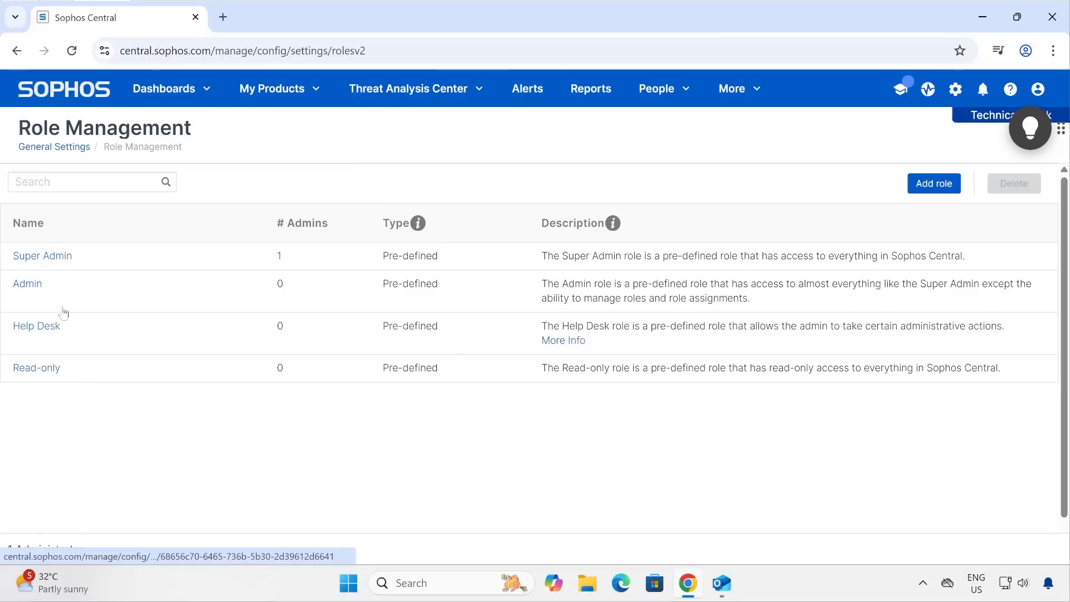
left_click(33, 328)
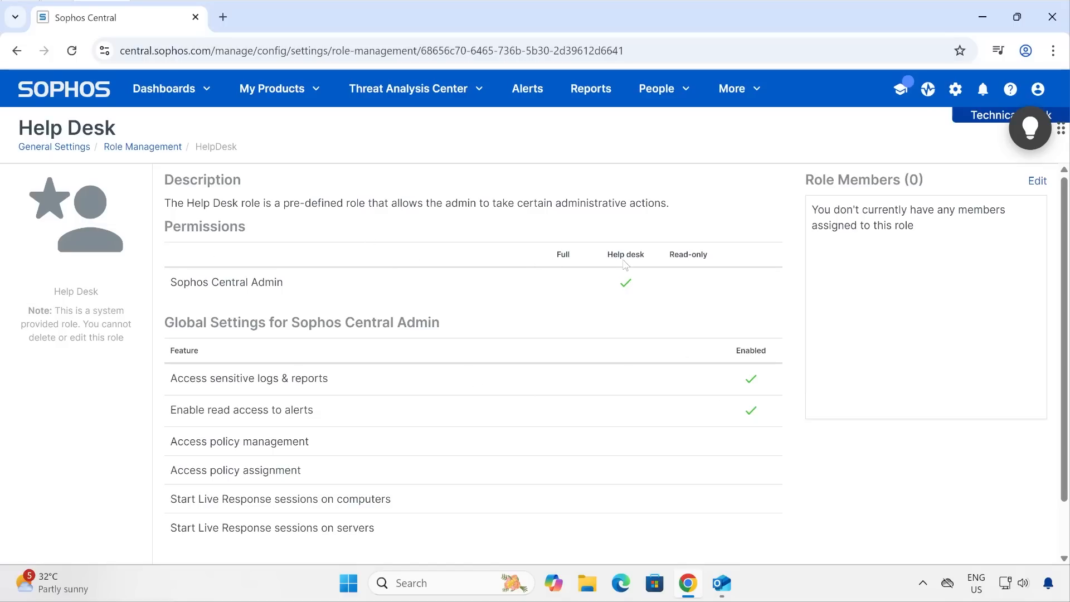
left_click_drag(612, 255, 646, 263)
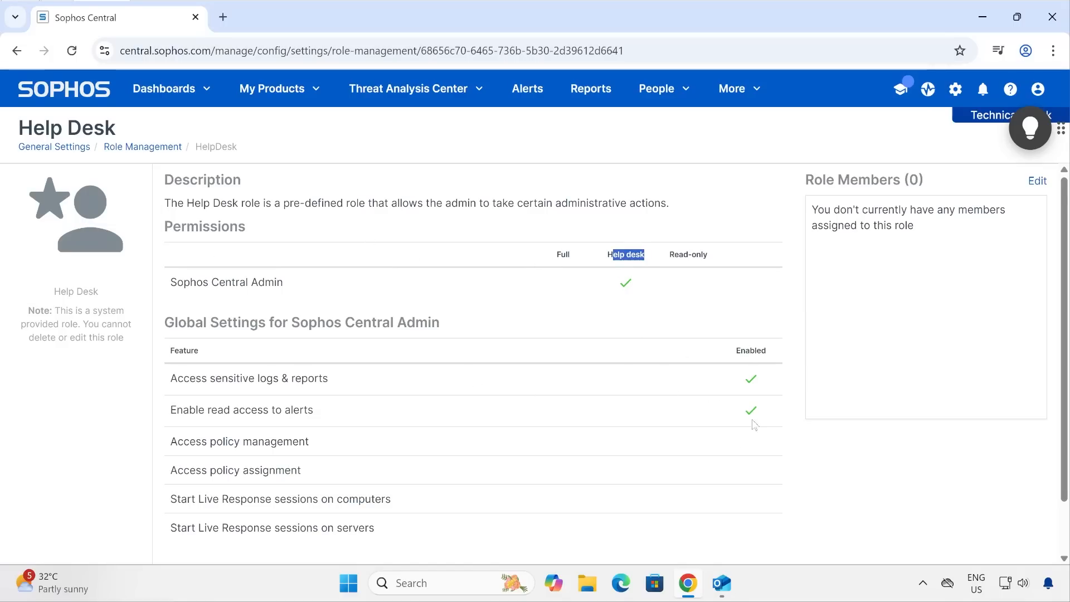
scroll(758, 412, "down", 1)
scroll(755, 418, "up", 1)
left_click(119, 152)
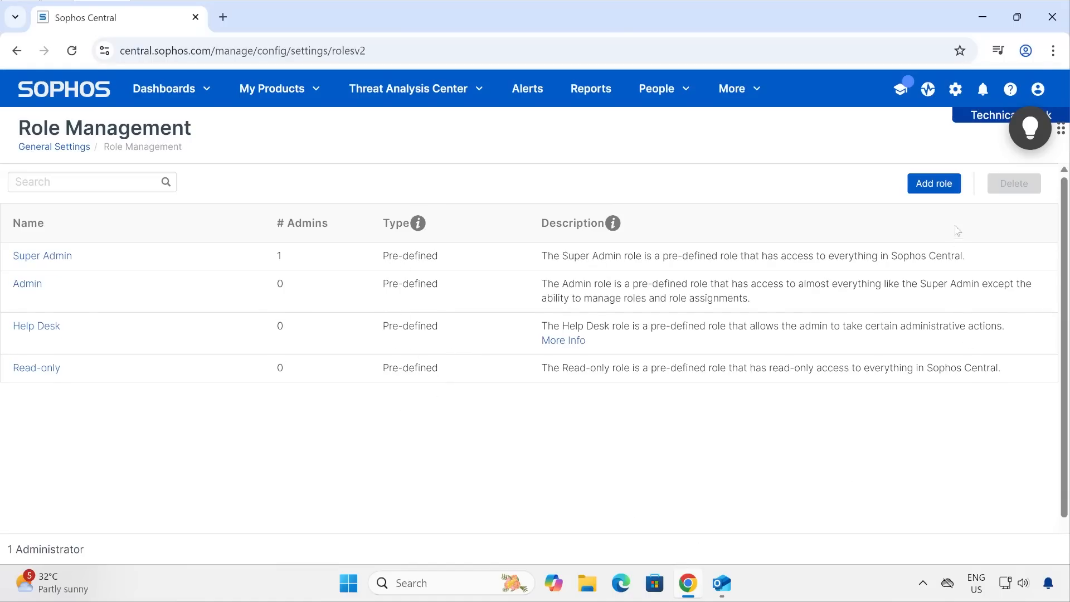
Step: Start a new role named Test Role with Read-only as the base role and no description
left_click(952, 189)
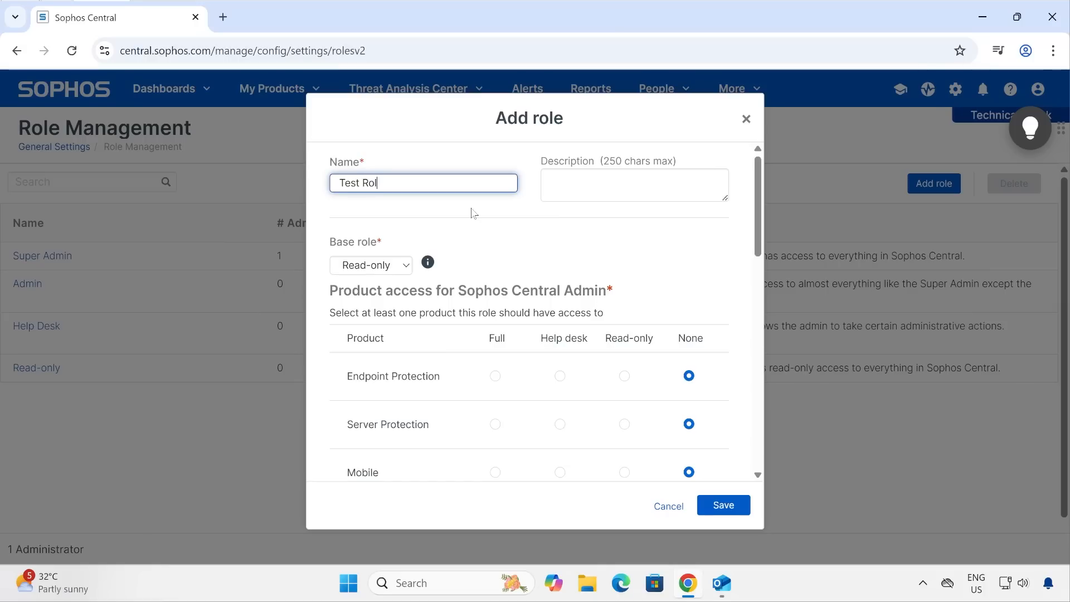
left_click(404, 270)
left_click(347, 322)
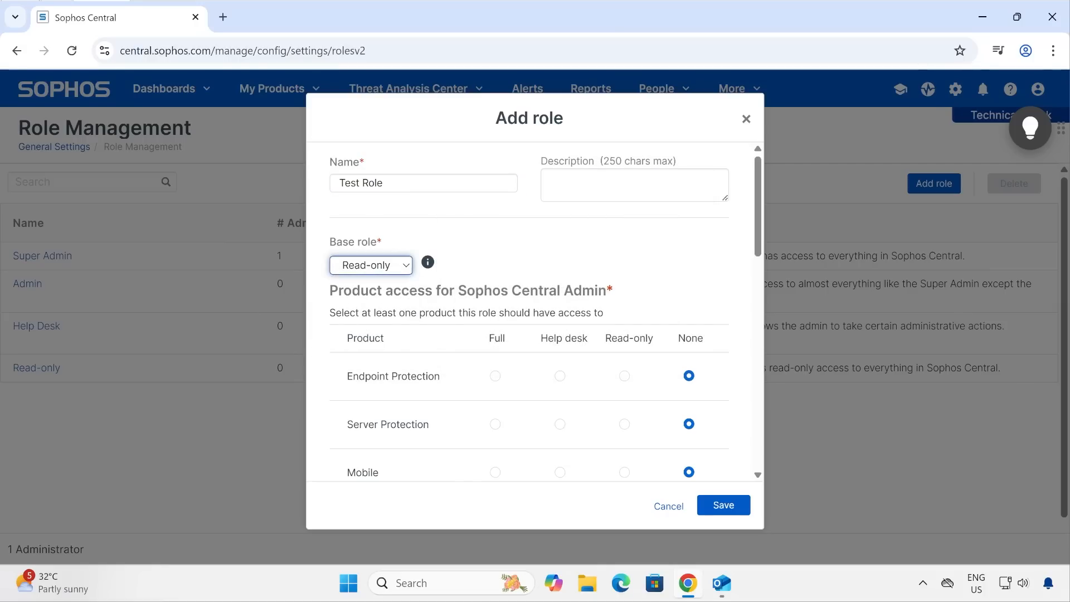
left_click(613, 185)
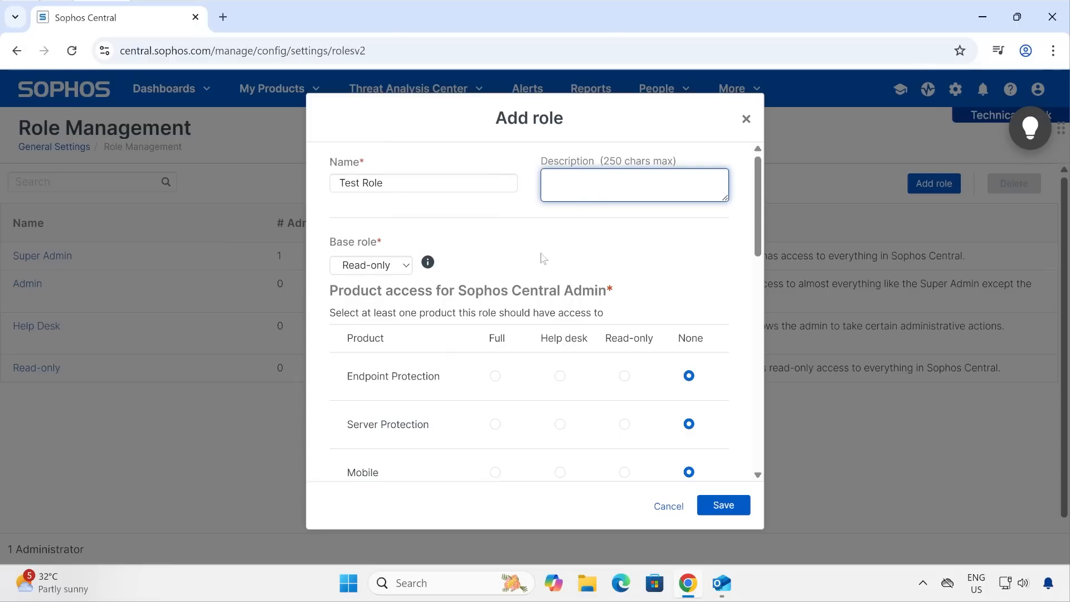
Step: Give the role Full access to Endpoint Protection, Server Protection, Mobile, Encryption, DNS Protection and Managed Risk
scroll(621, 357, "down", 3)
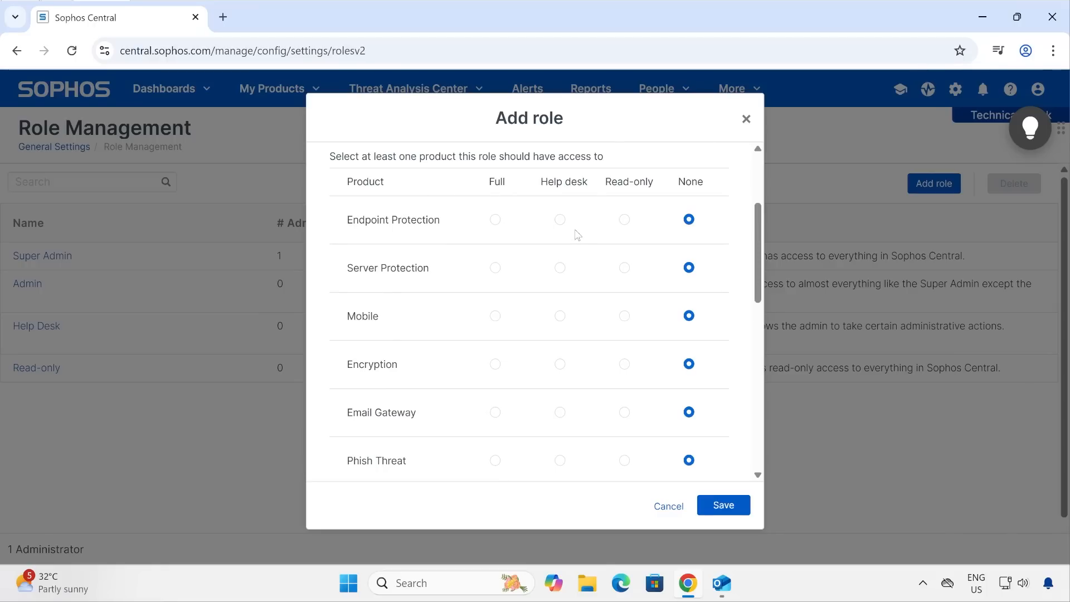
left_click(495, 223)
left_click(495, 268)
left_click(495, 316)
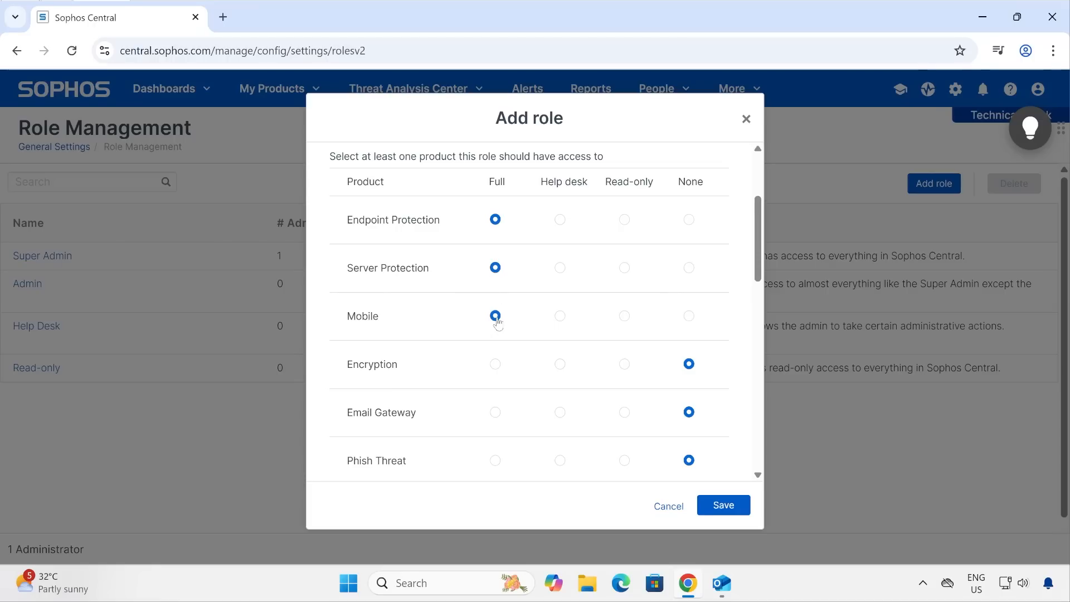
scroll(500, 397, "down", 3)
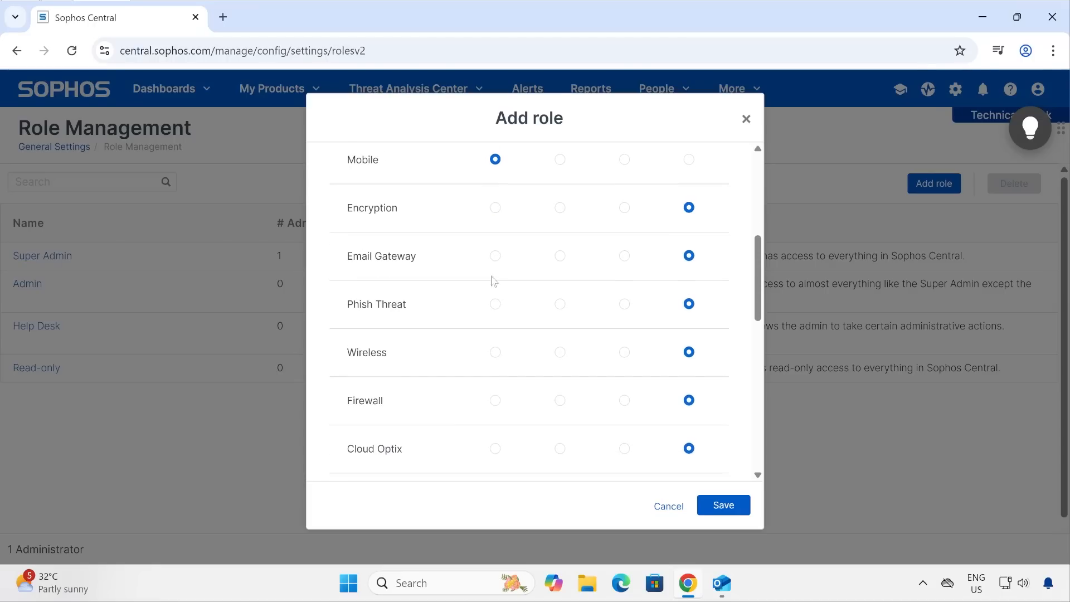
left_click(493, 209)
scroll(497, 359, "down", 4)
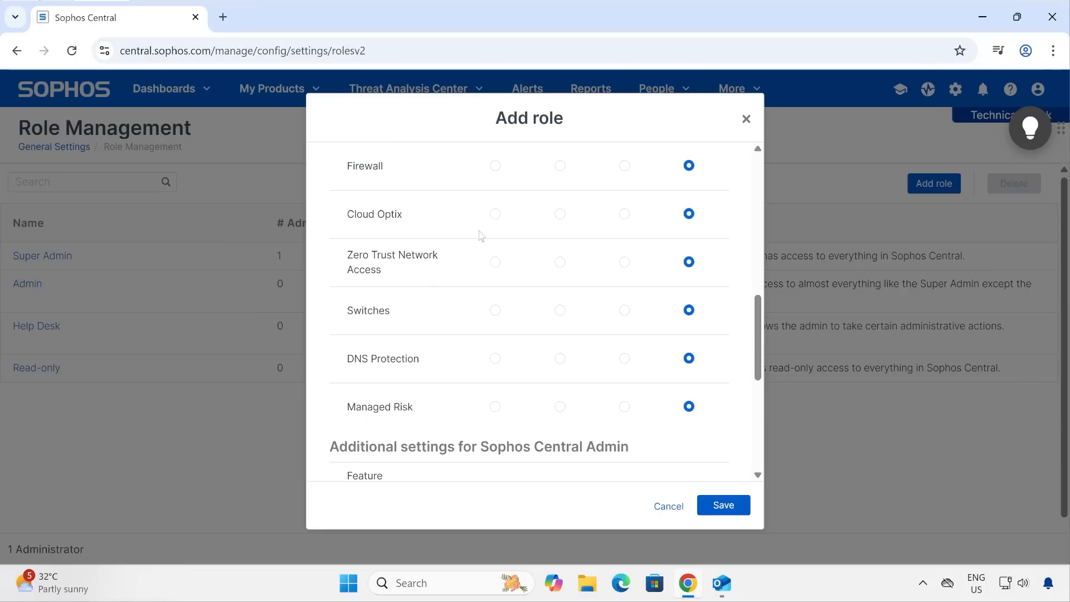
left_click(496, 360)
left_click(496, 407)
Step: Enable alert read access, policy management, starting Live Response sessions and managing its settings for computers and servers, and global search management for the role
scroll(498, 412, "down", 4)
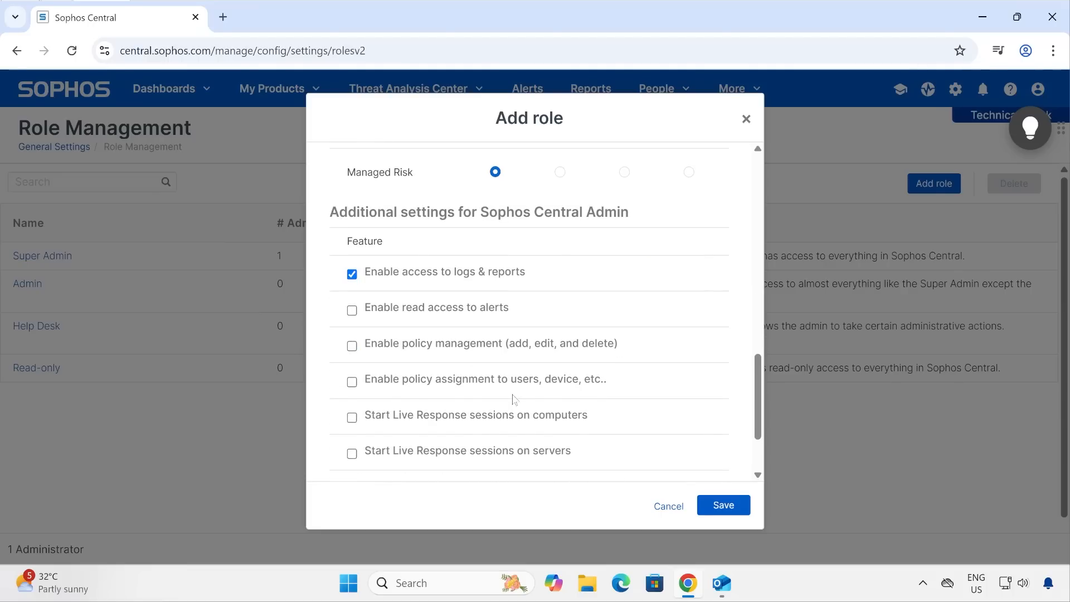
scroll(511, 399, "up", 11)
scroll(552, 287, "down", 10)
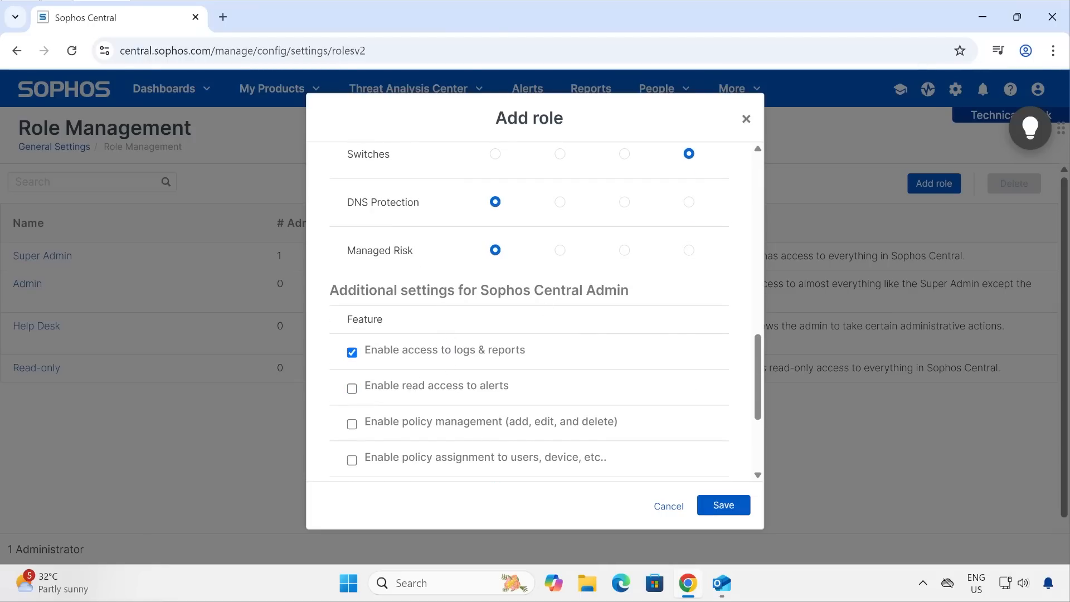
scroll(579, 343, "down", 3)
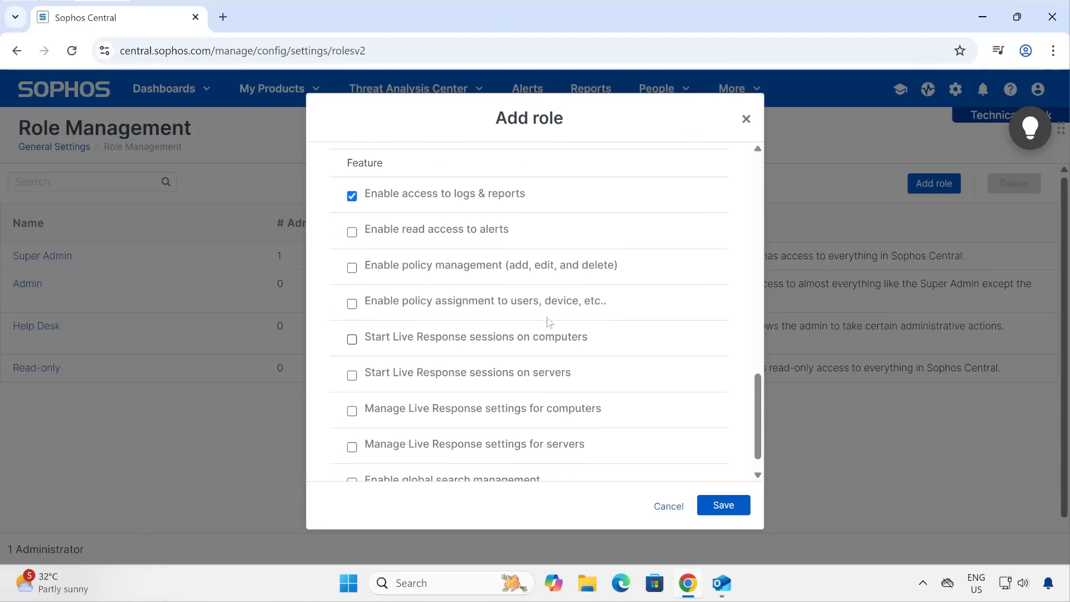
left_click(352, 232)
left_click(353, 268)
left_click(352, 339)
left_click(353, 375)
left_click(352, 411)
left_click(352, 446)
scroll(360, 430, "down", 1)
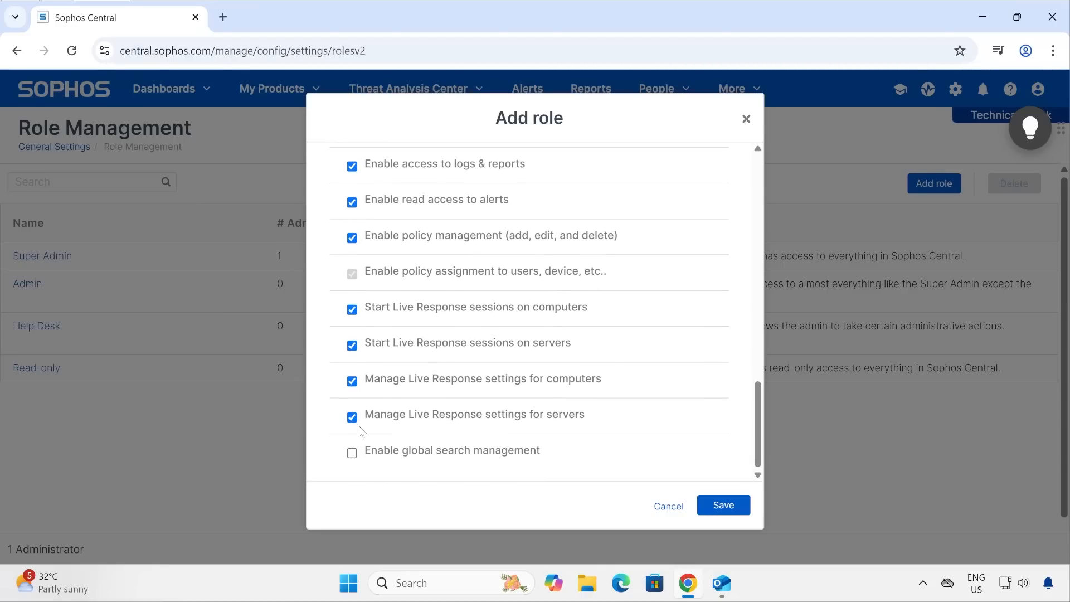
left_click(351, 453)
Step: Check the product access and name of the new role and save it
scroll(478, 347, "up", 20)
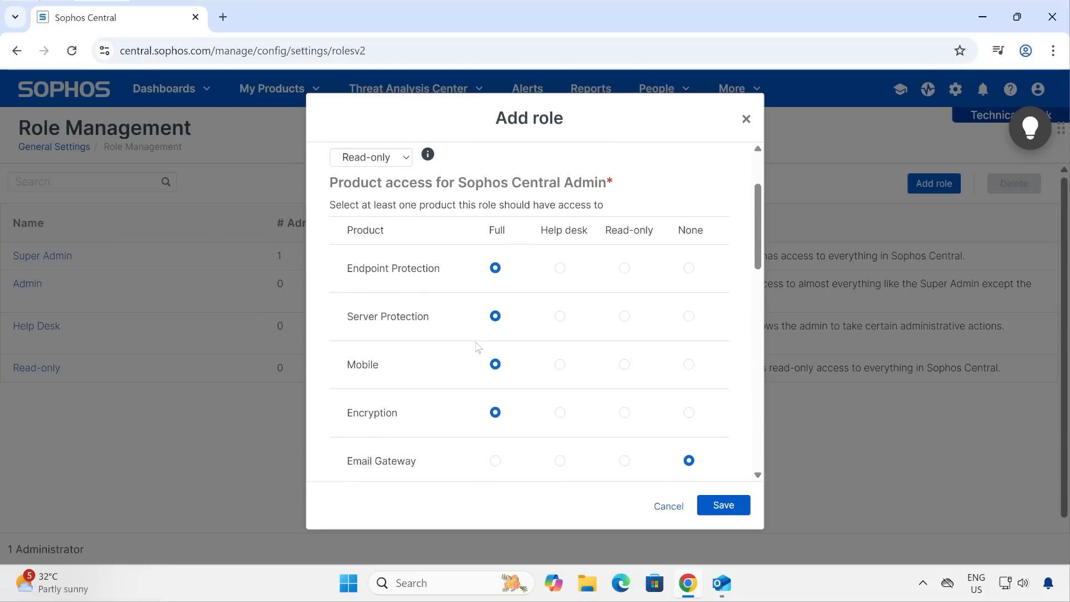
left_click_drag(415, 182, 284, 181)
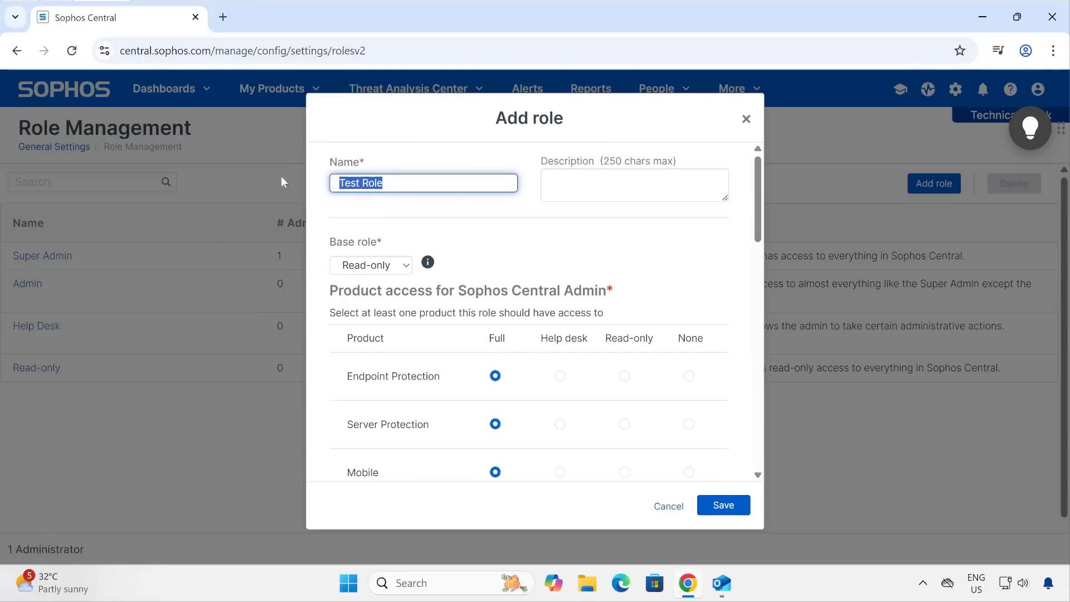
left_click(720, 505)
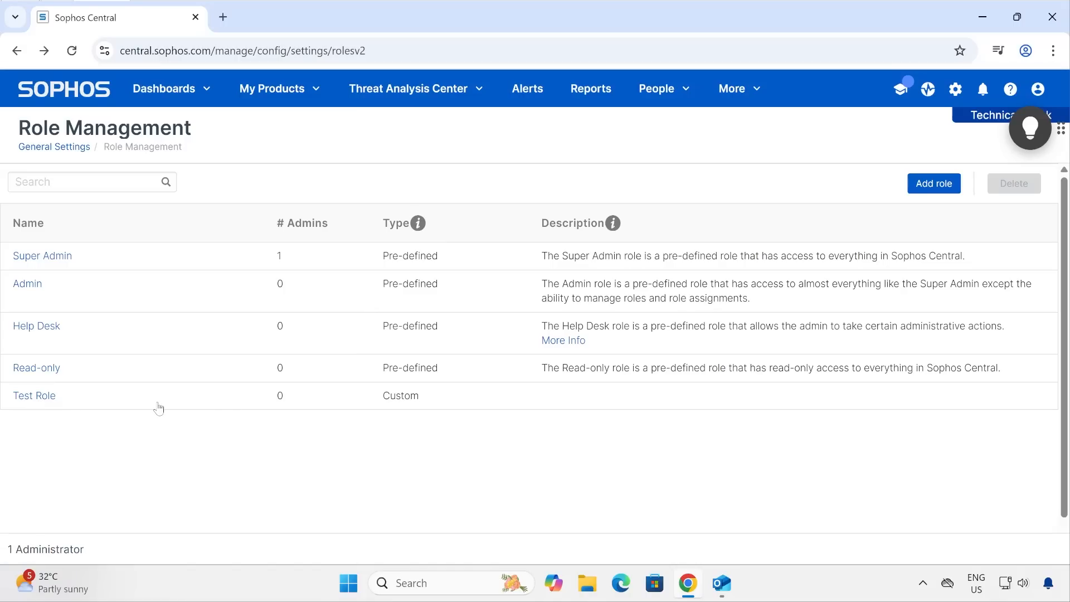
Step: Open the user listed below Administrator for editing from the Endpoint people list
left_click(316, 98)
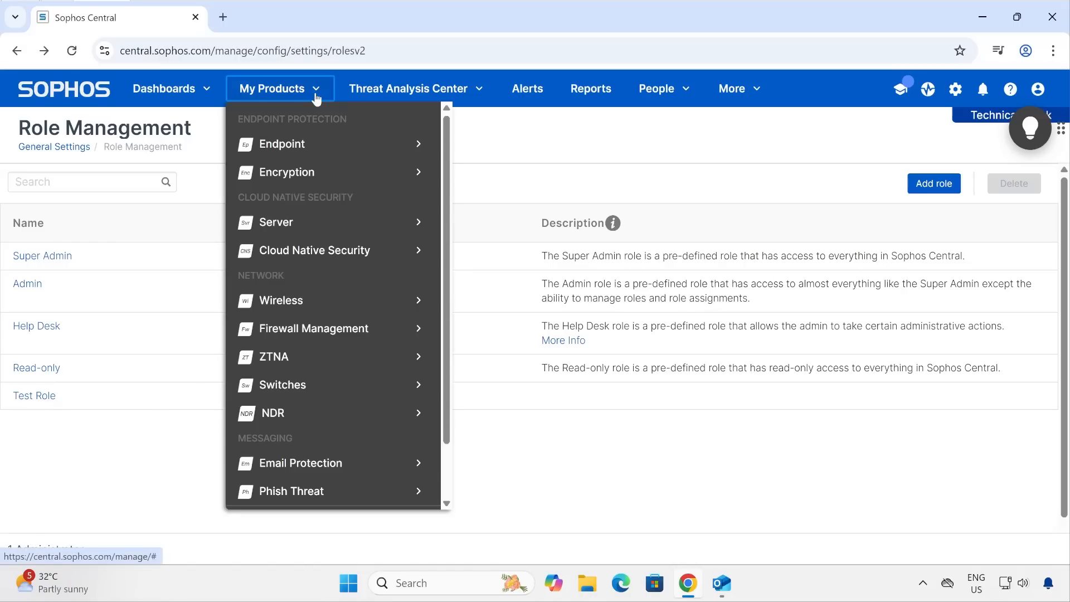
mouse_move(334, 145)
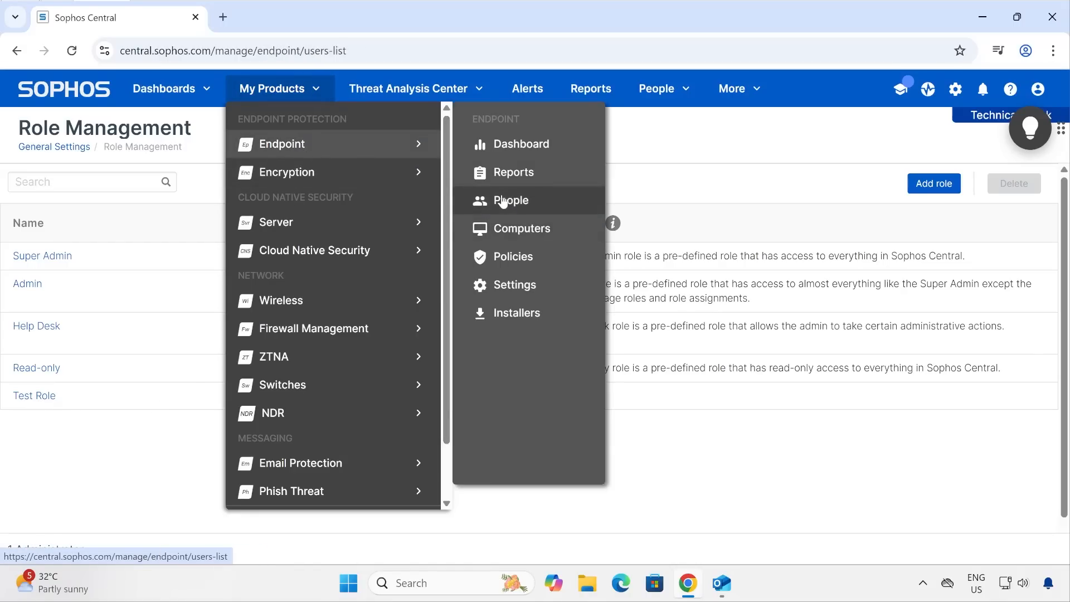
left_click(503, 202)
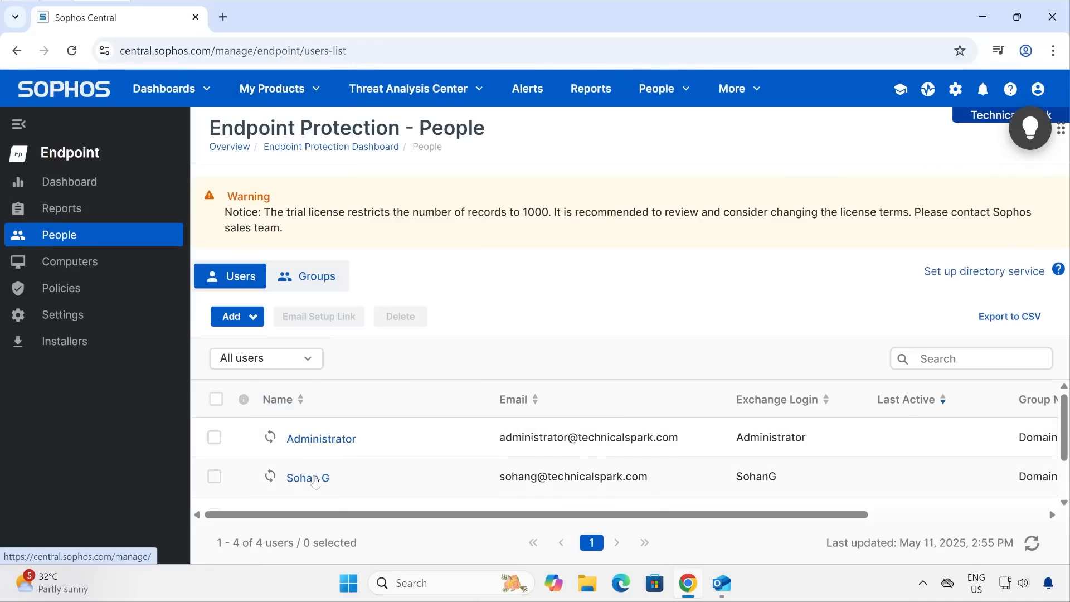
left_click(317, 480)
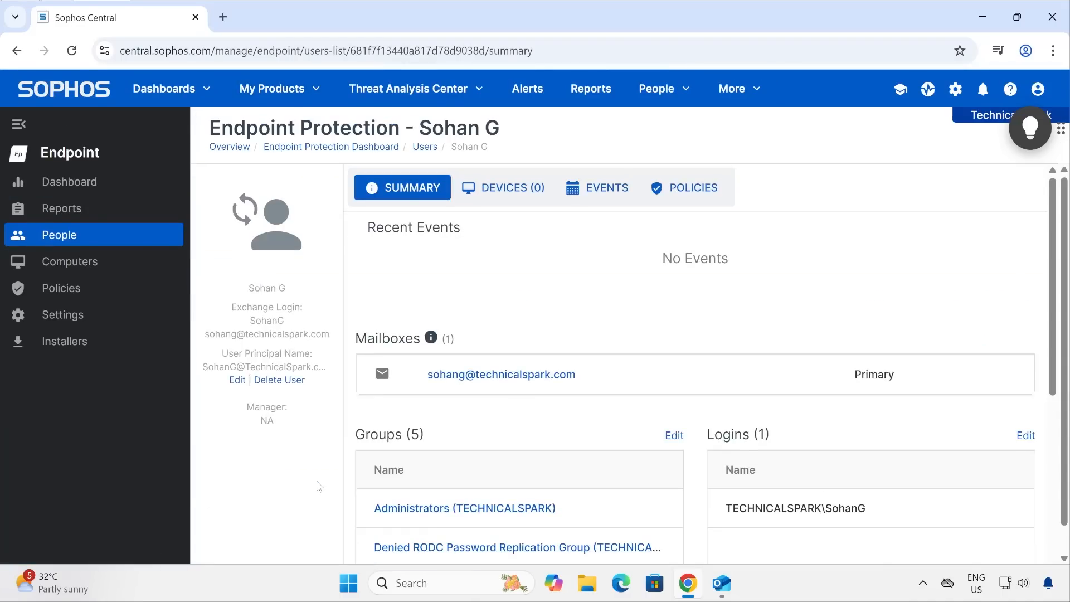
left_click(237, 380)
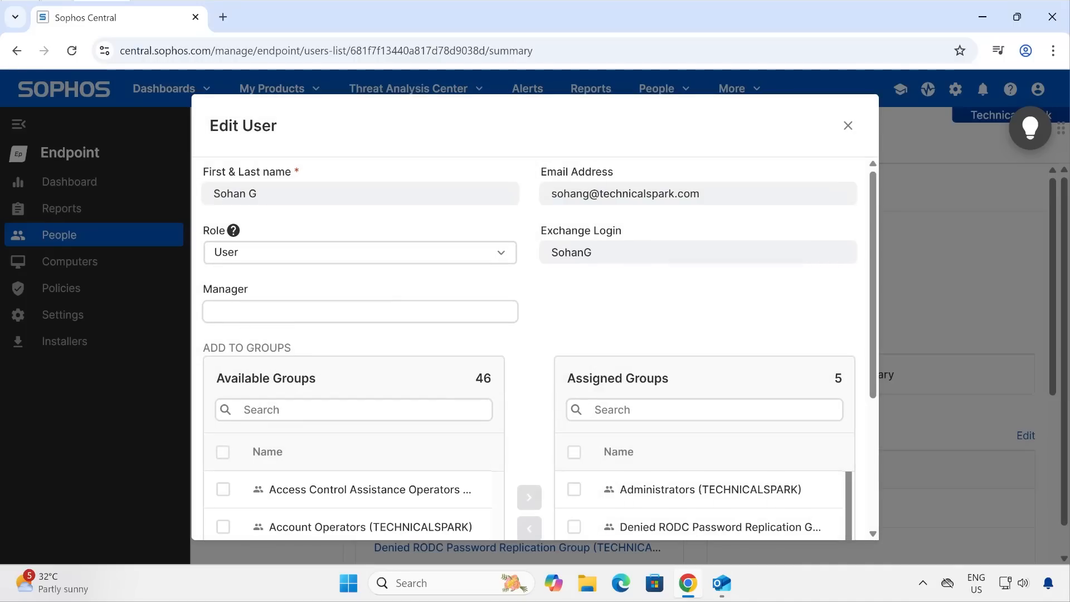
Step: Try Test Role, HelpDesk, SuperAdmin and ReadOnly as the user's role and discard the unsaved changes
left_click(356, 254)
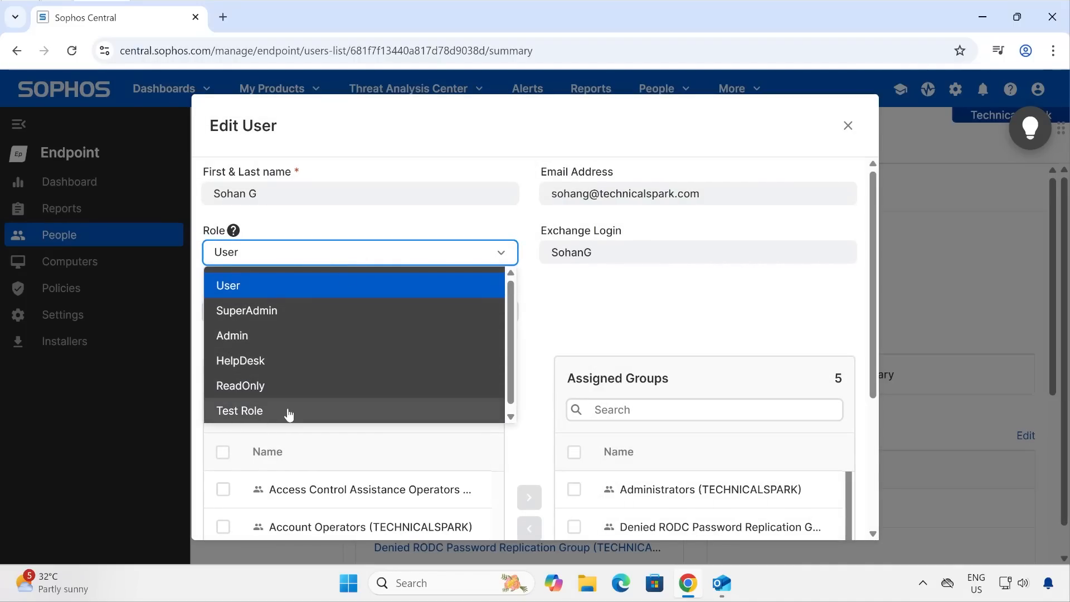
left_click(268, 420)
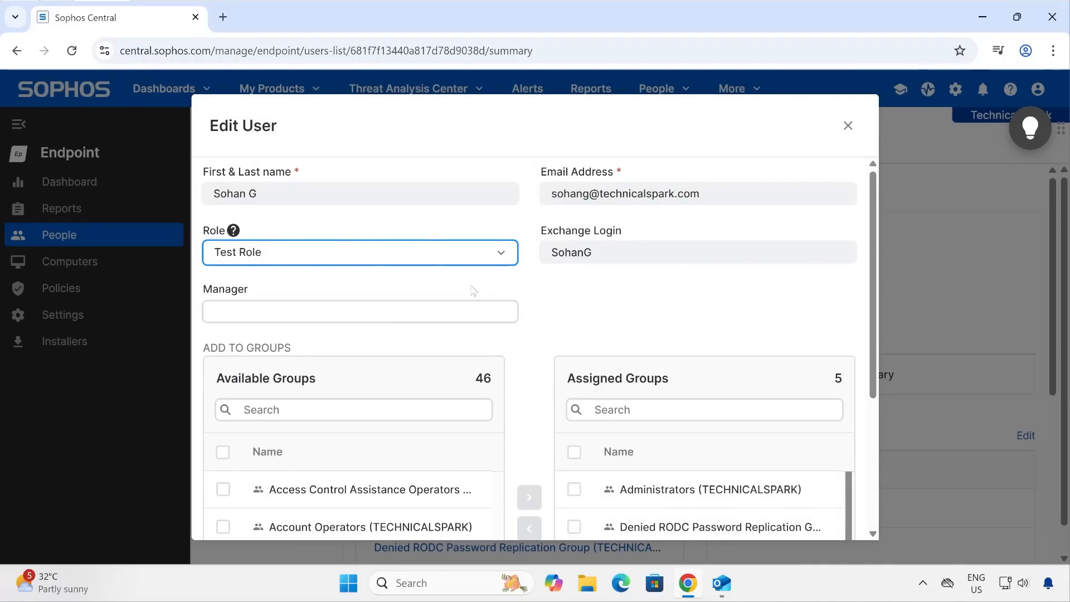
scroll(648, 272, "down", 4)
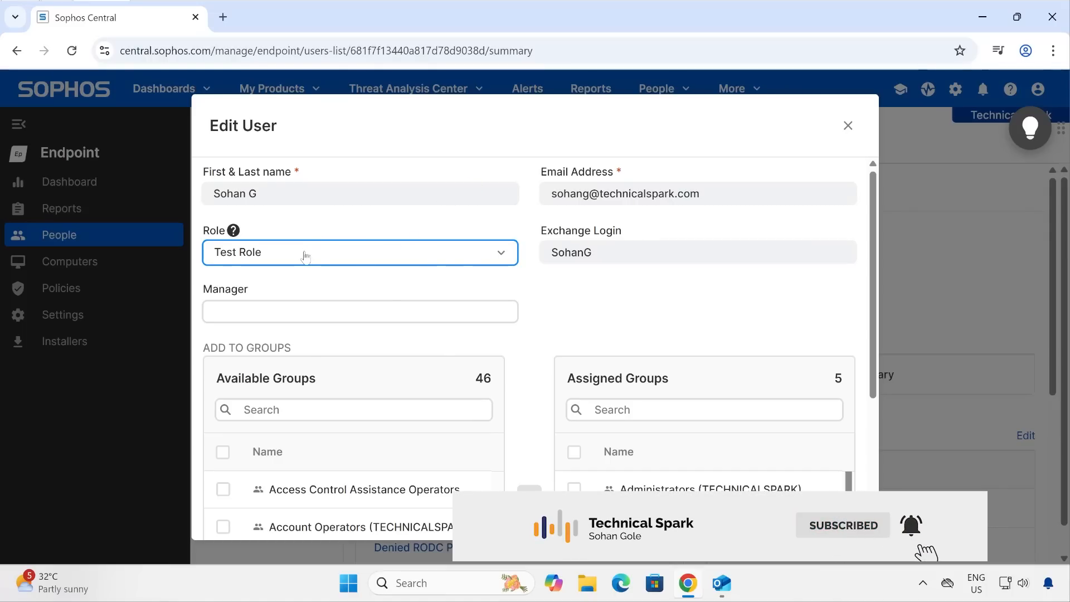
left_click(282, 258)
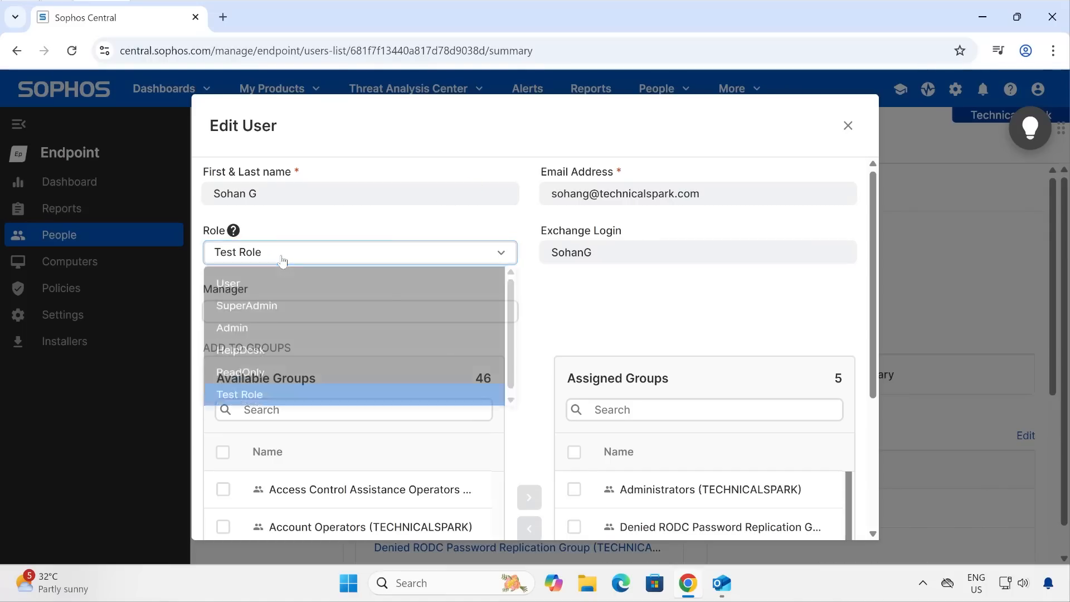
left_click(270, 362)
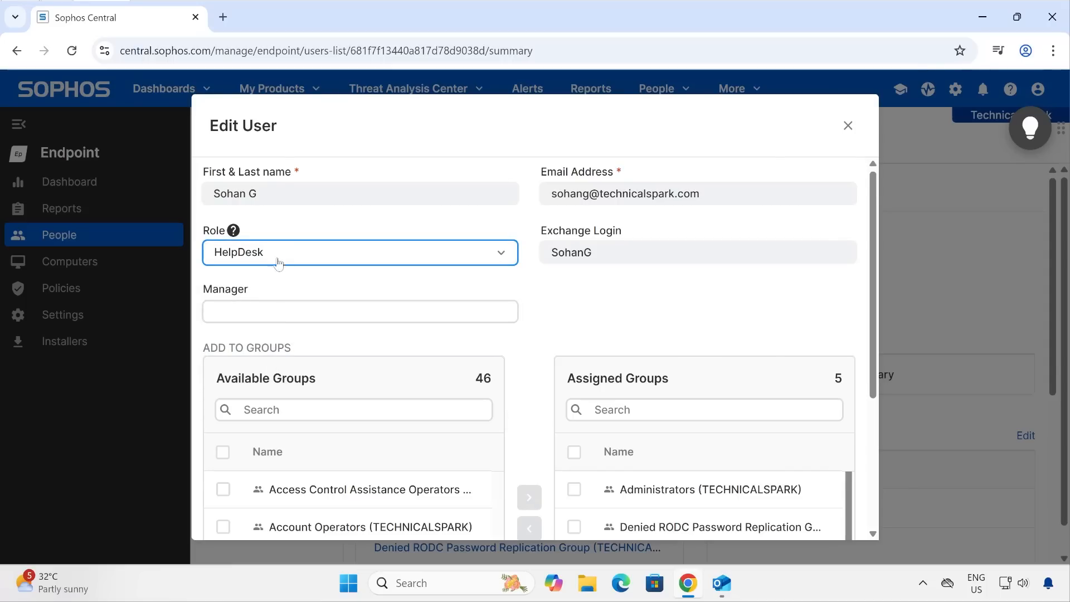
left_click(277, 250)
left_click(268, 313)
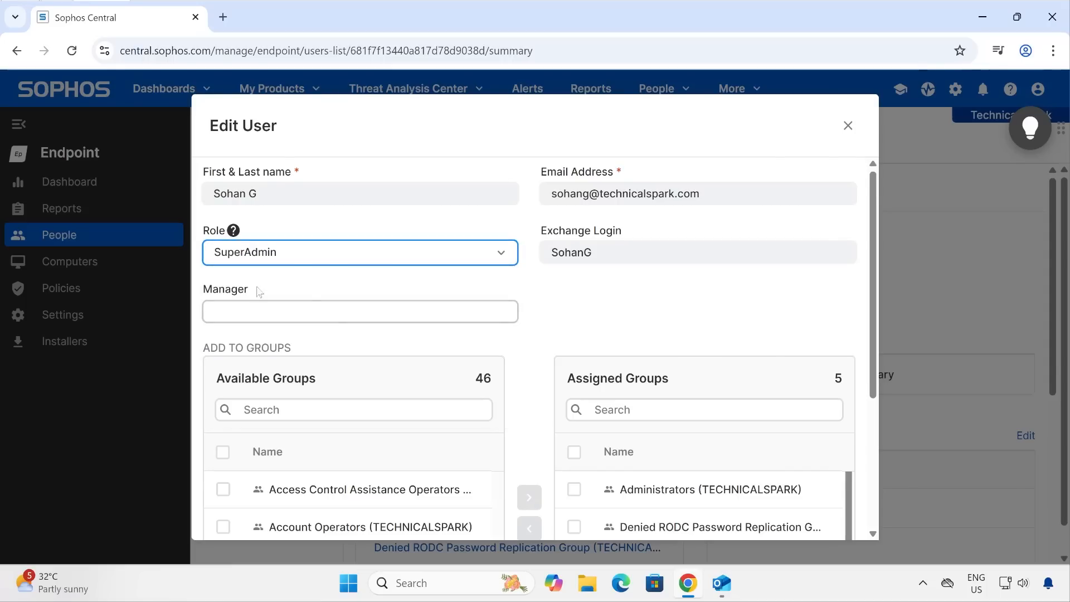
left_click(245, 251)
left_click(249, 385)
scroll(692, 454, "down", 4)
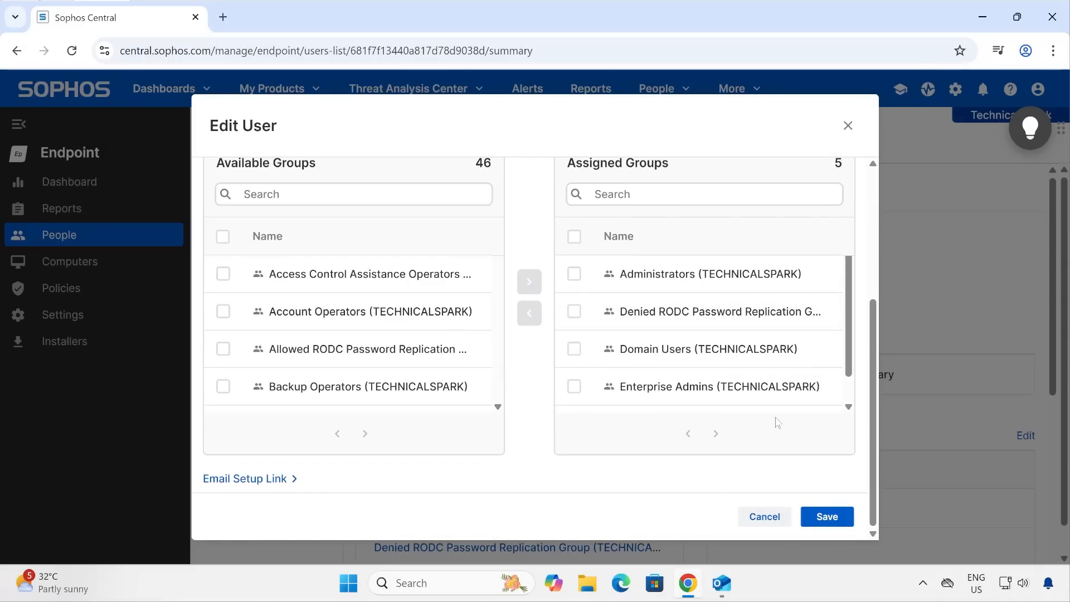
left_click(760, 528)
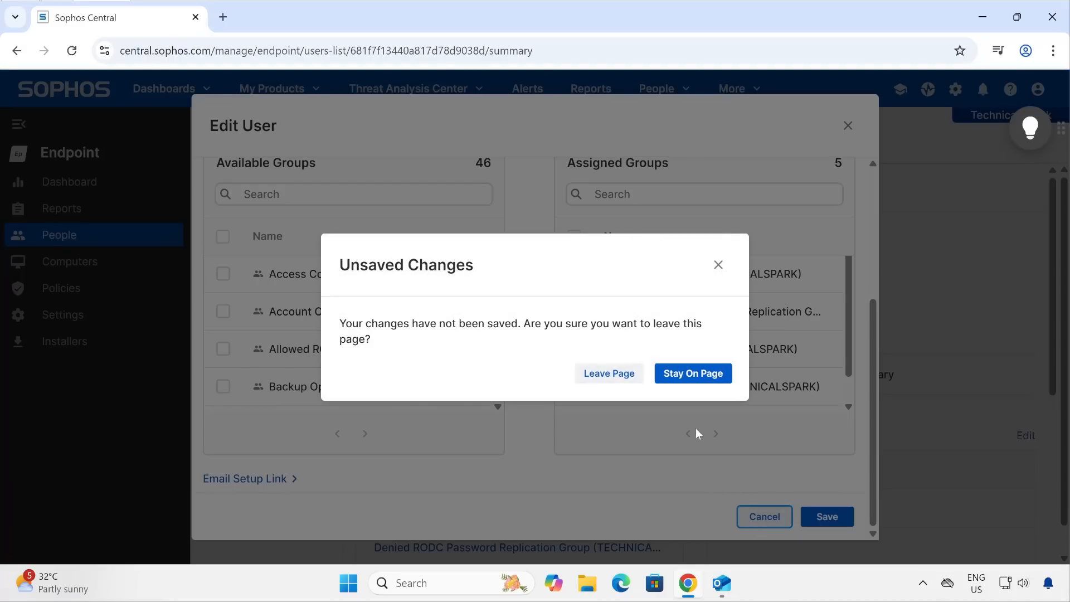
left_click(613, 377)
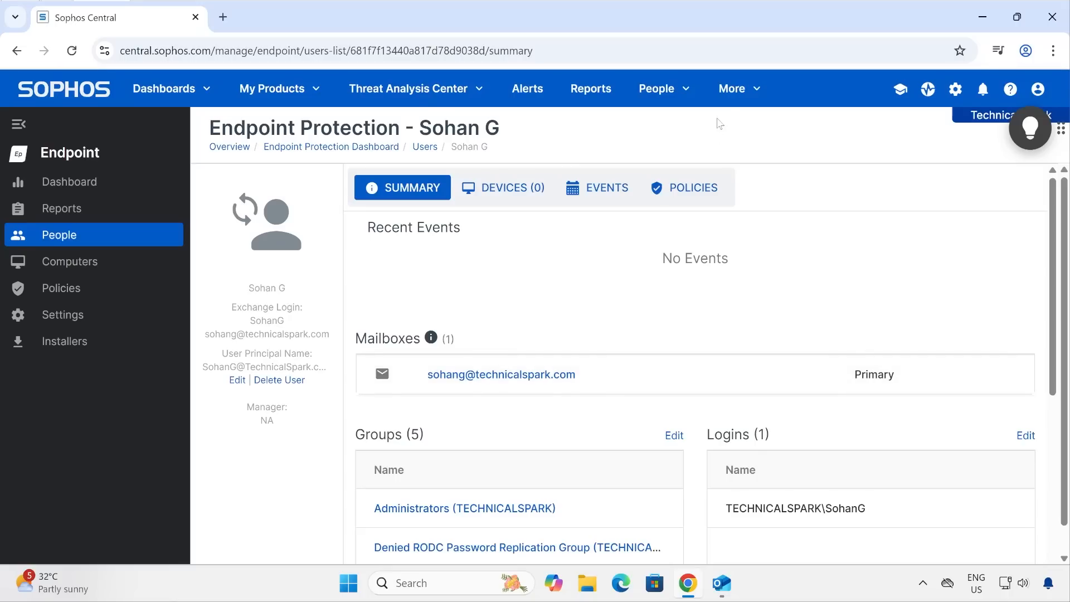
Step: Open Test Role from Role Management in the general settings and review its permissions and product access
left_click(955, 89)
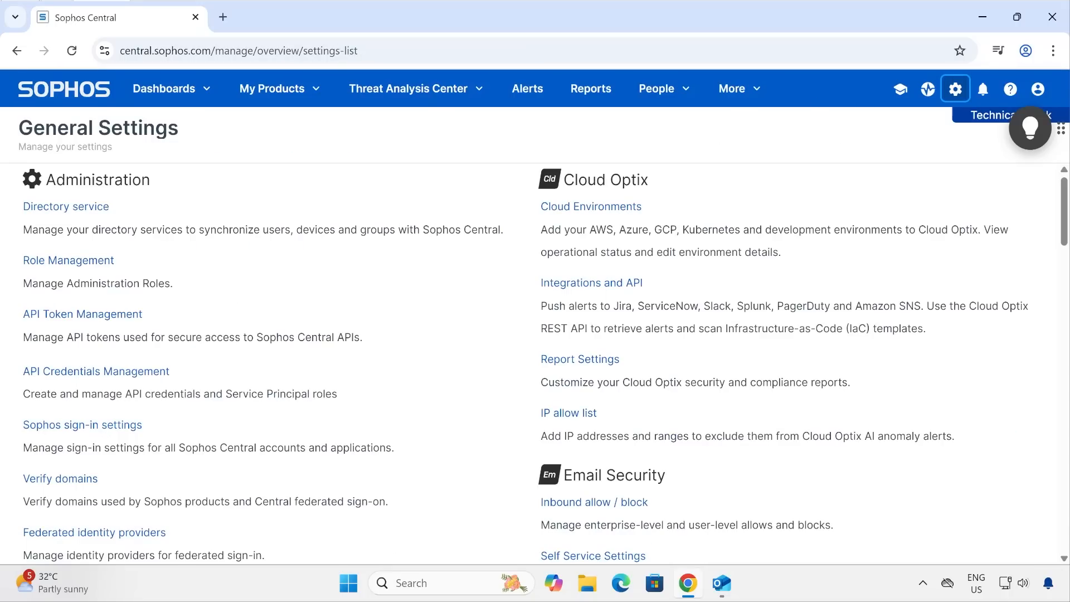
left_click(64, 265)
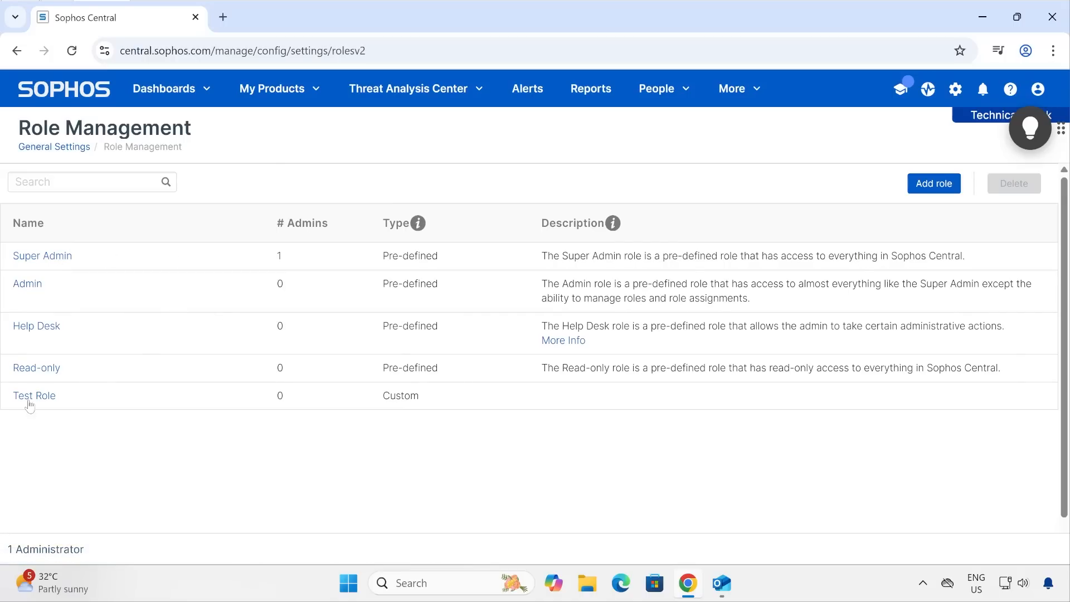
left_click(30, 397)
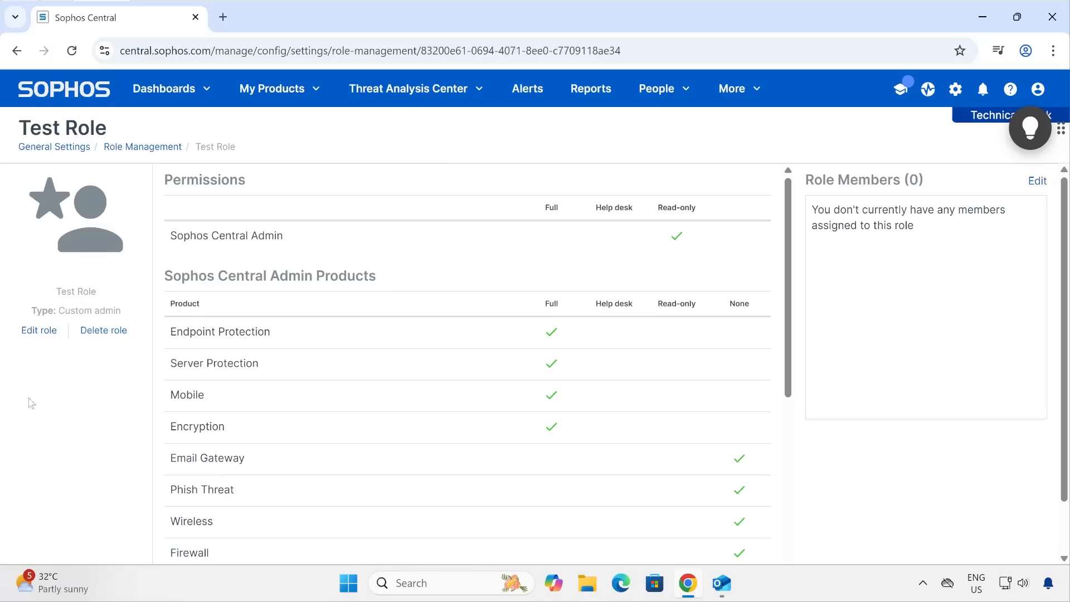
triple_click(118, 130)
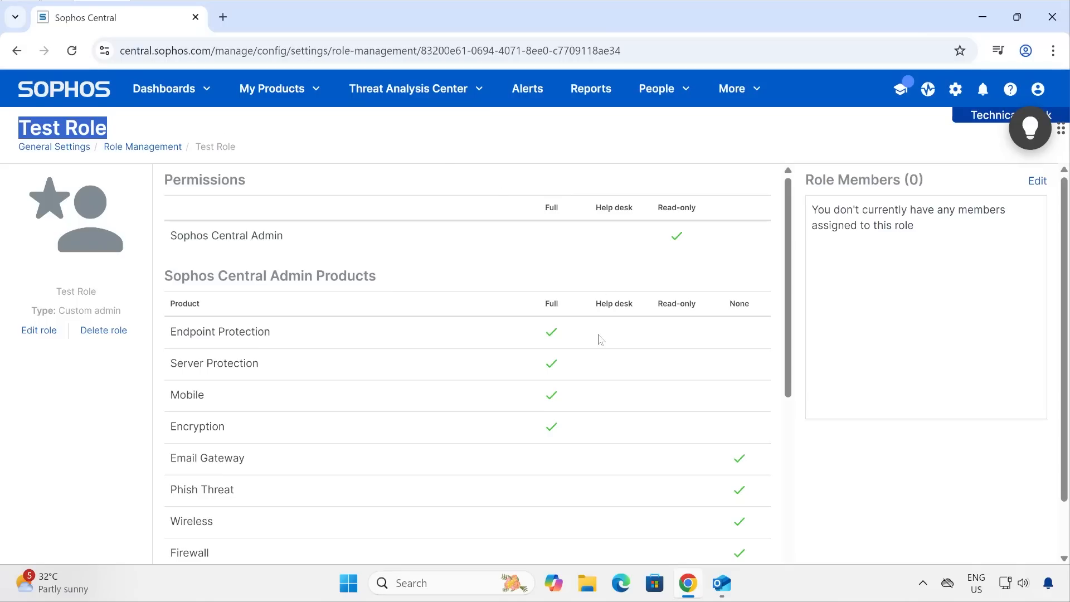
scroll(600, 340, "down", 7)
scroll(599, 338, "up", 7)
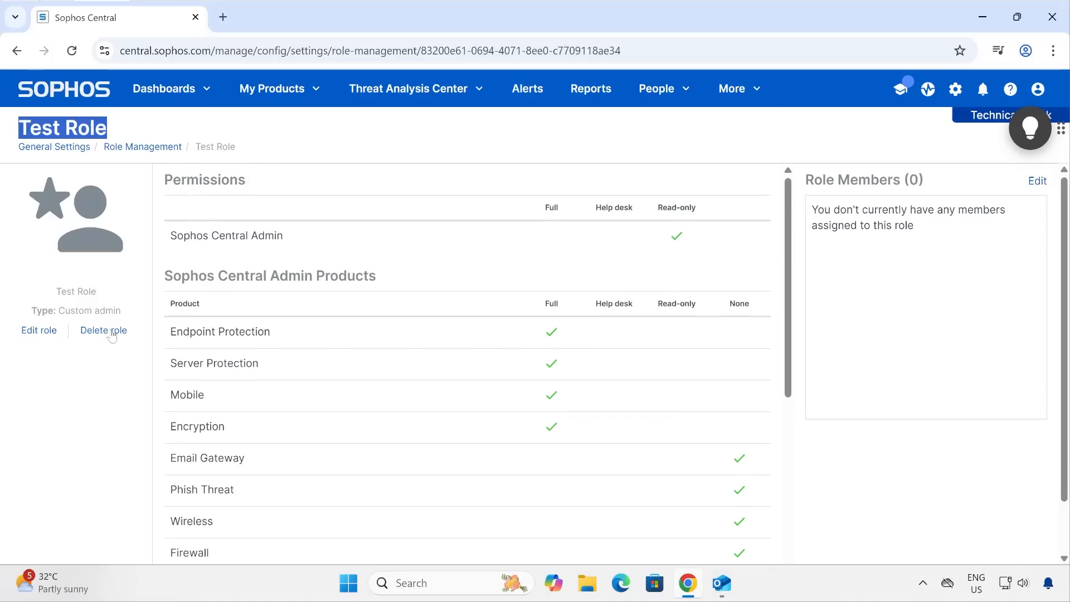
Step: Open Test Role for editing, review its product access and additional settings, and close it without changes
left_click(37, 330)
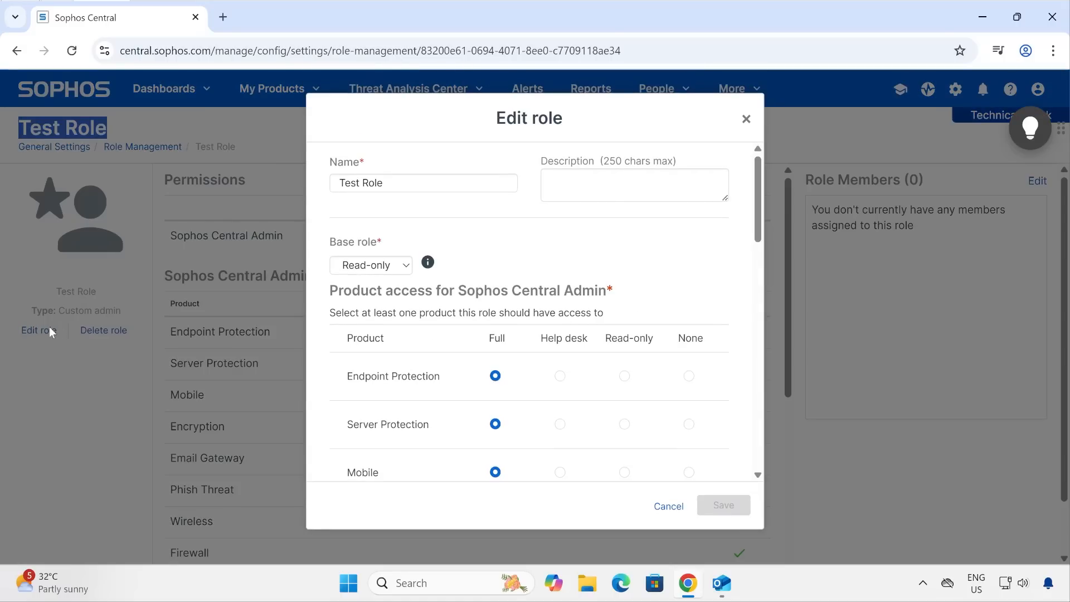
scroll(459, 335, "down", 10)
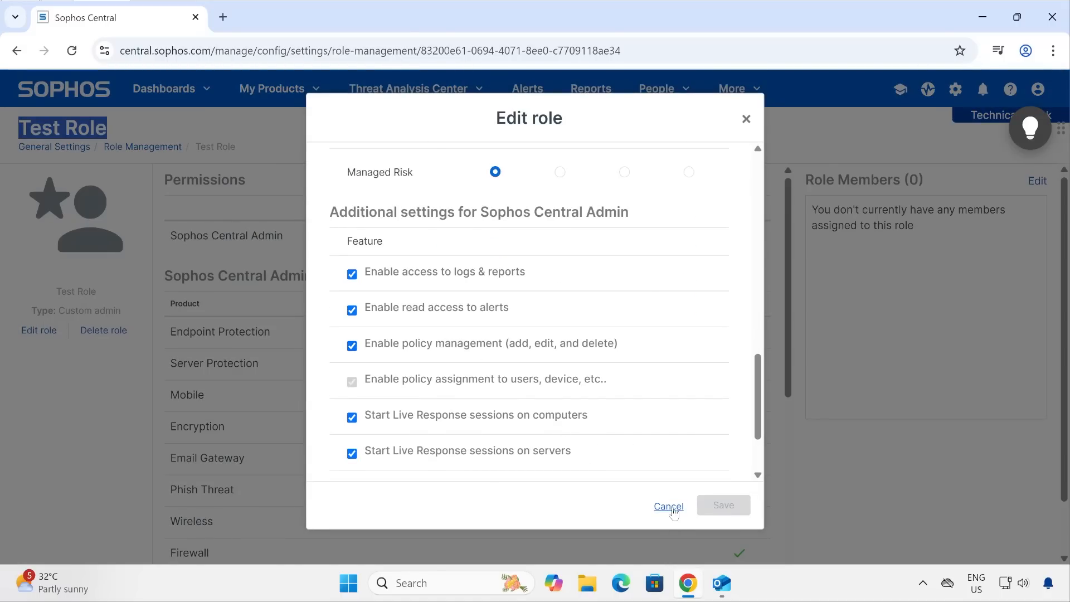
left_click(670, 507)
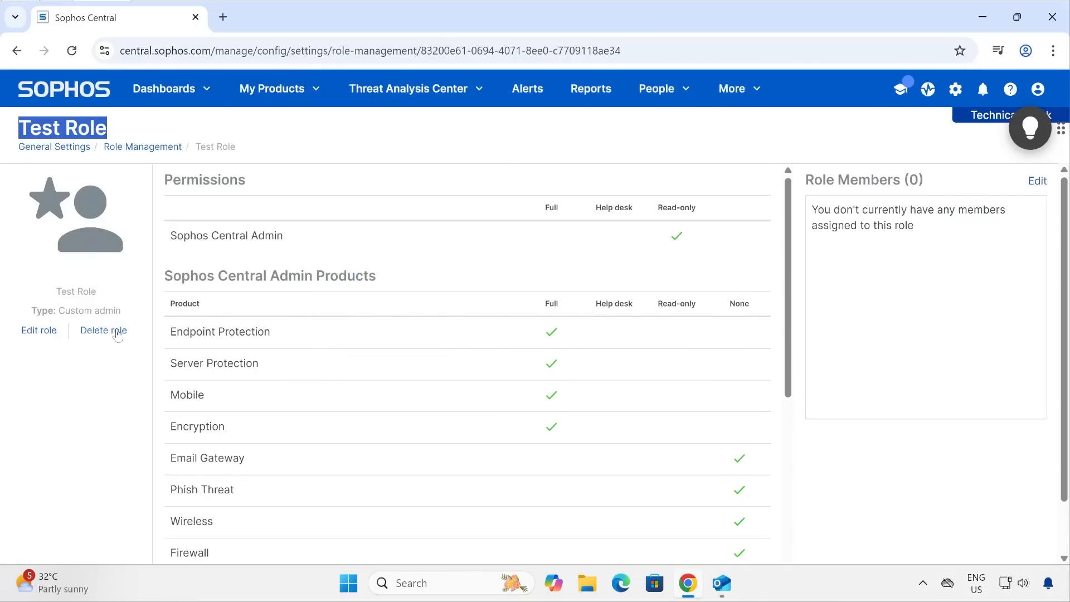
Step: Delete the custom role Test Role and confirm the deletion
left_click(117, 332)
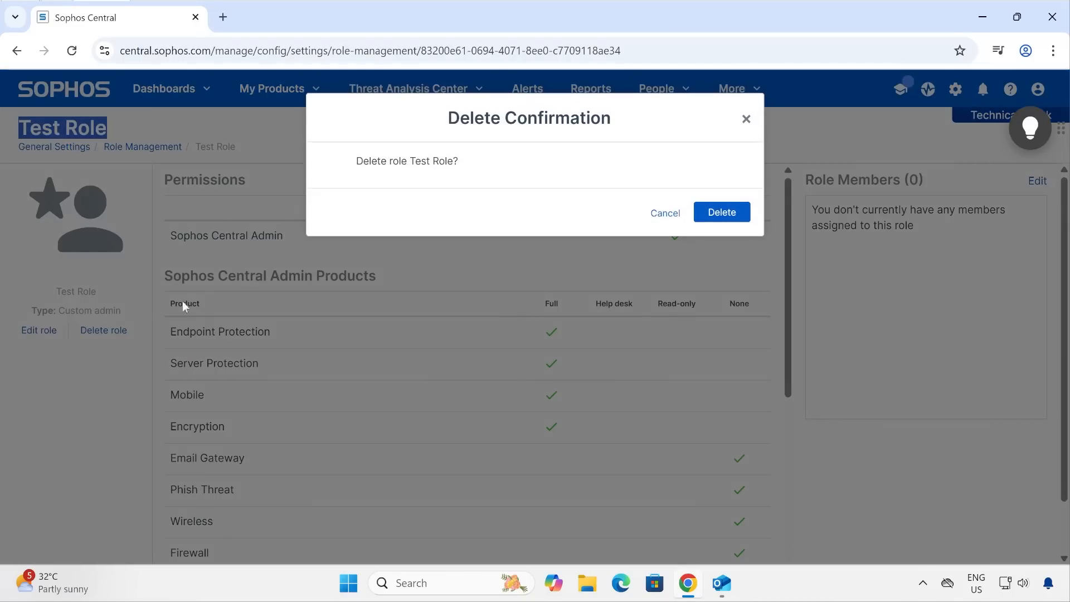
left_click(722, 215)
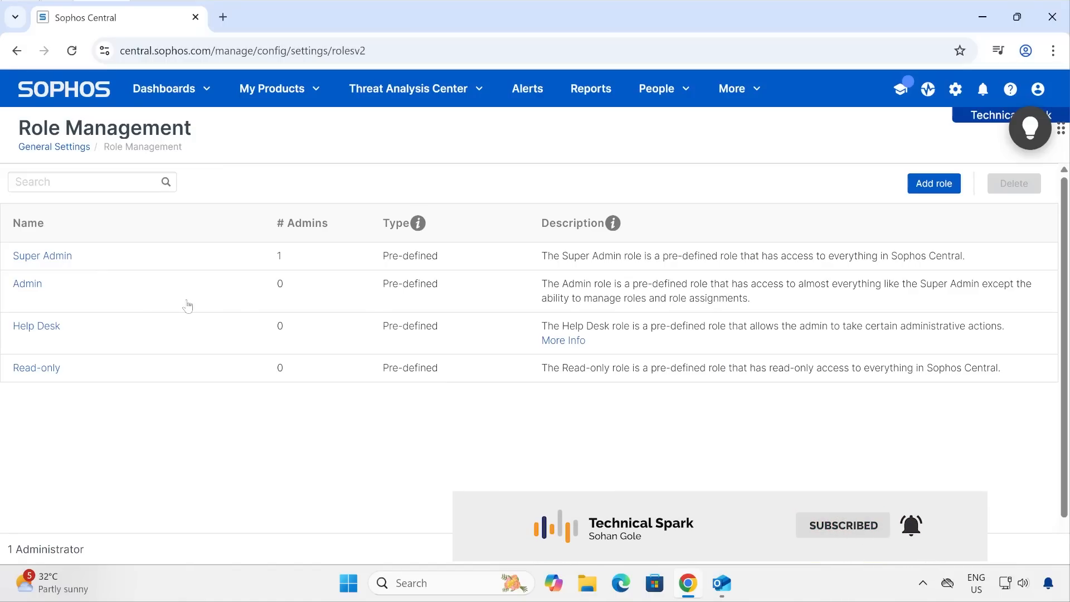
Step: Return to General Settings and look through the Administration options
left_click(955, 89)
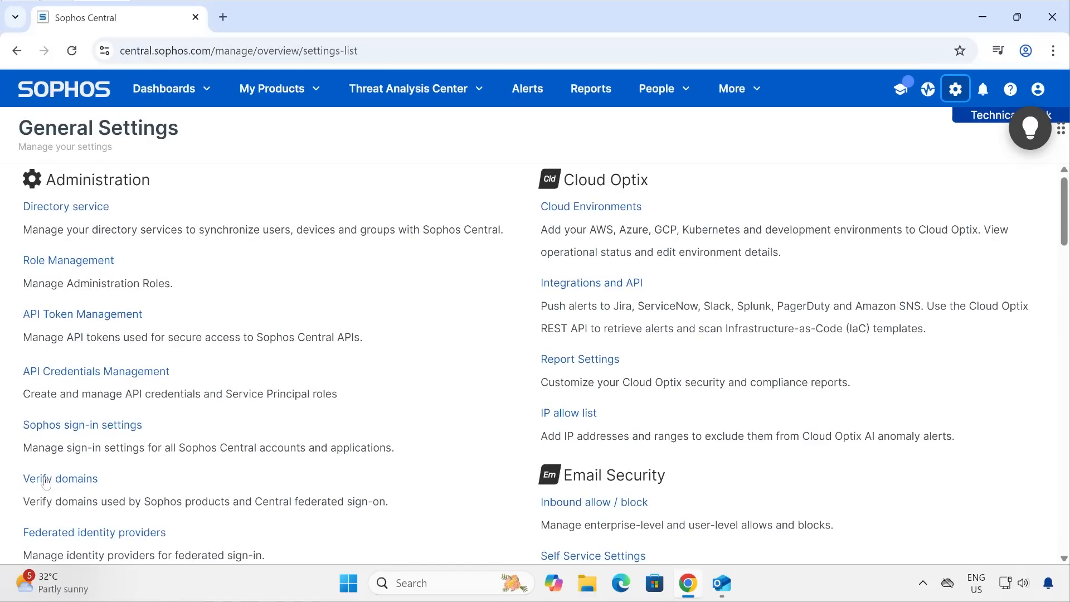
scroll(268, 452, "down", 3)
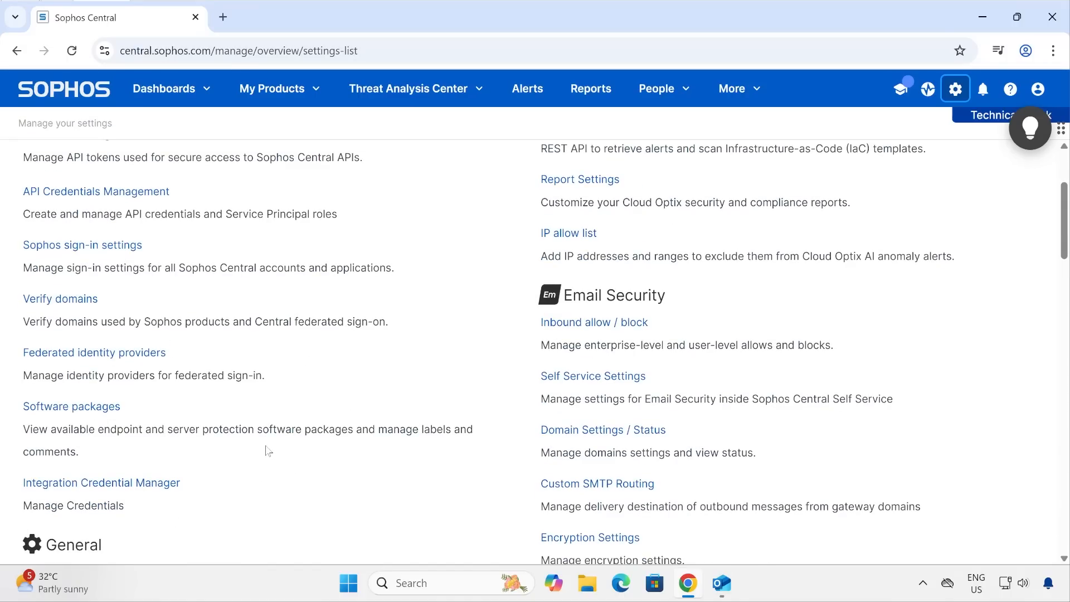
scroll(267, 450, "up", 3)
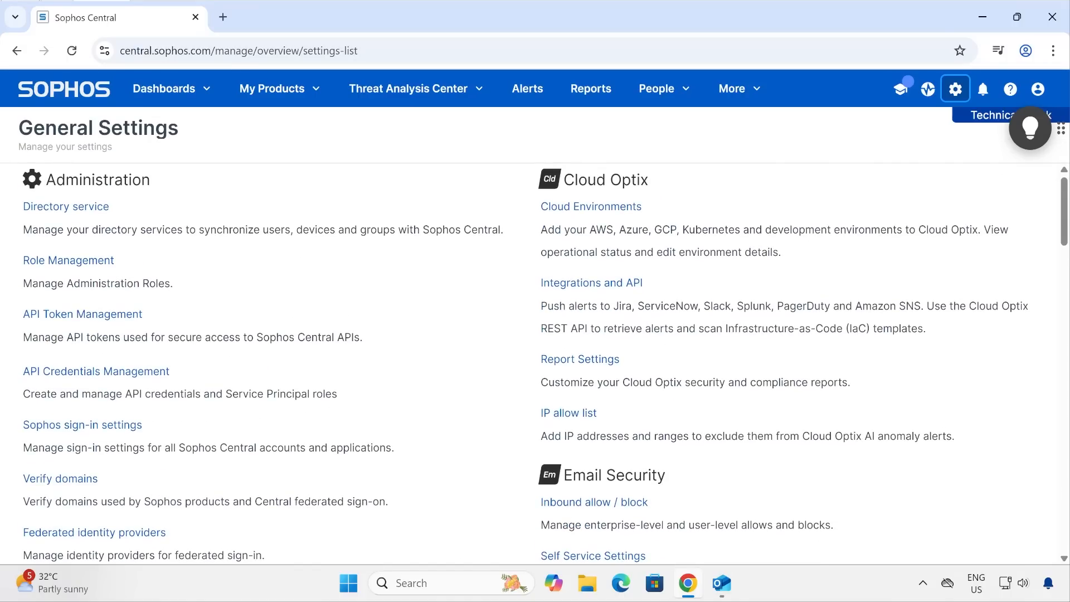